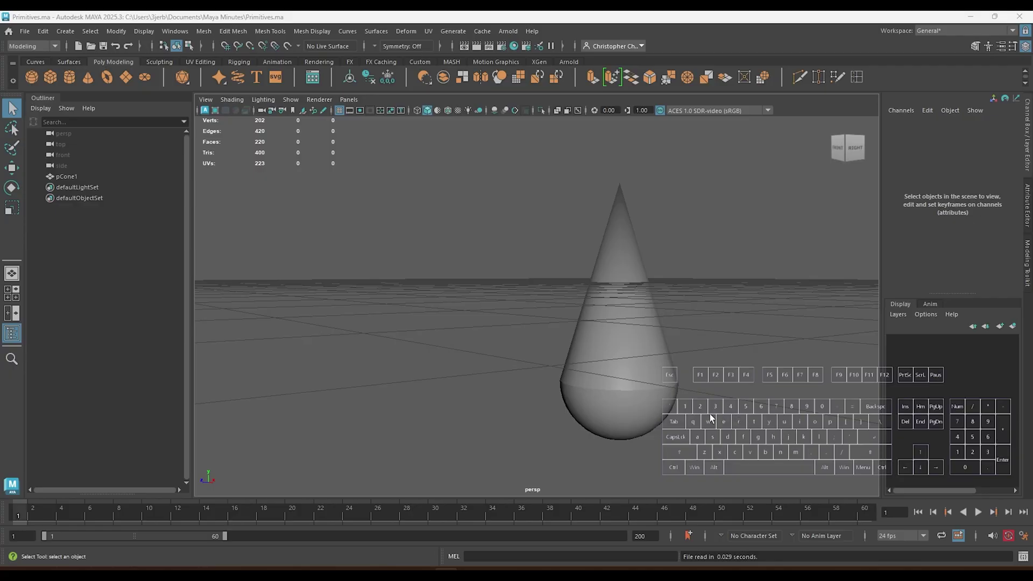
Delete the cone from the scene.
click(634, 375)
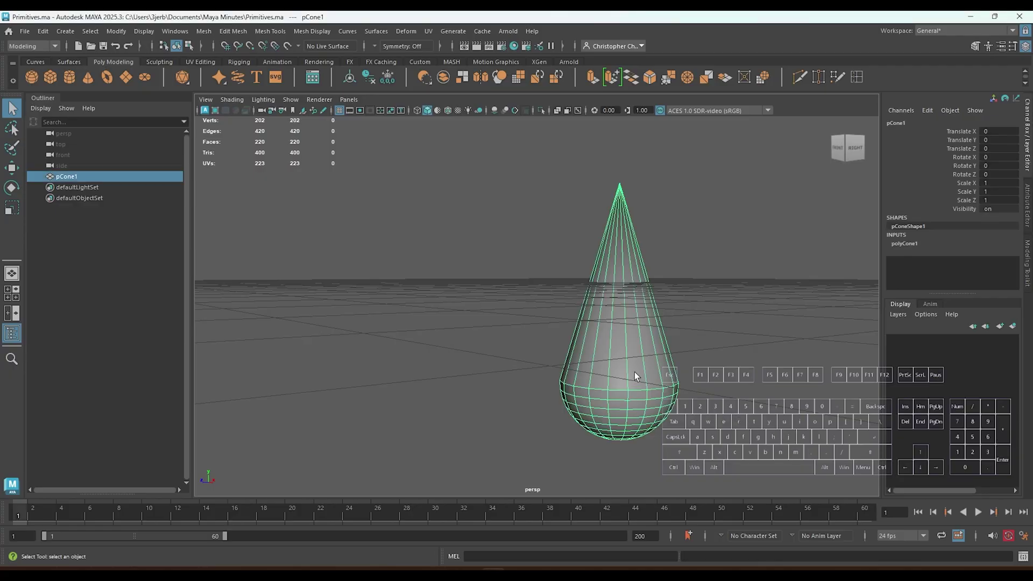
key(Delete)
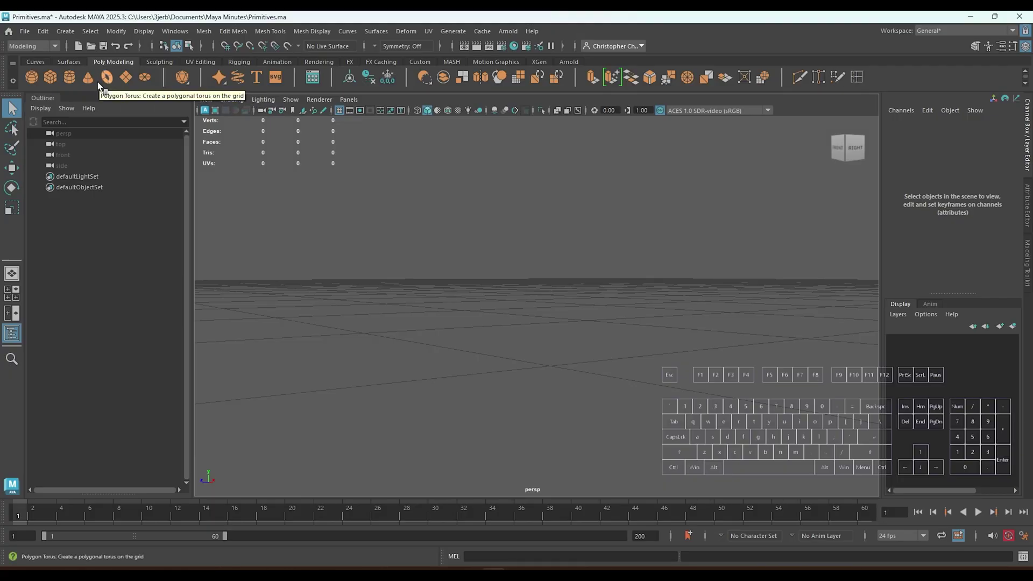
click(65, 34)
mouse_move(73, 74)
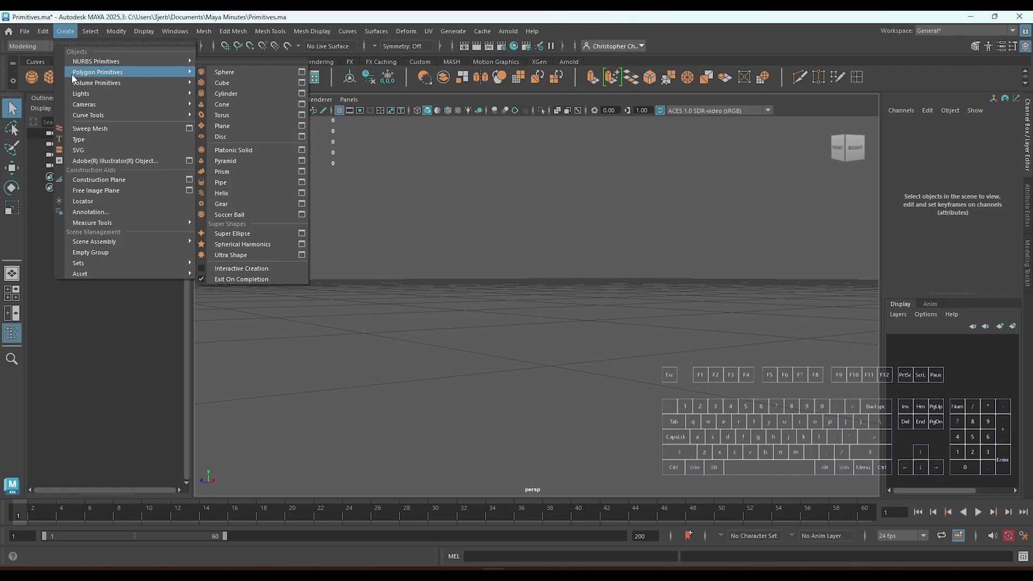
mouse_move(131, 81)
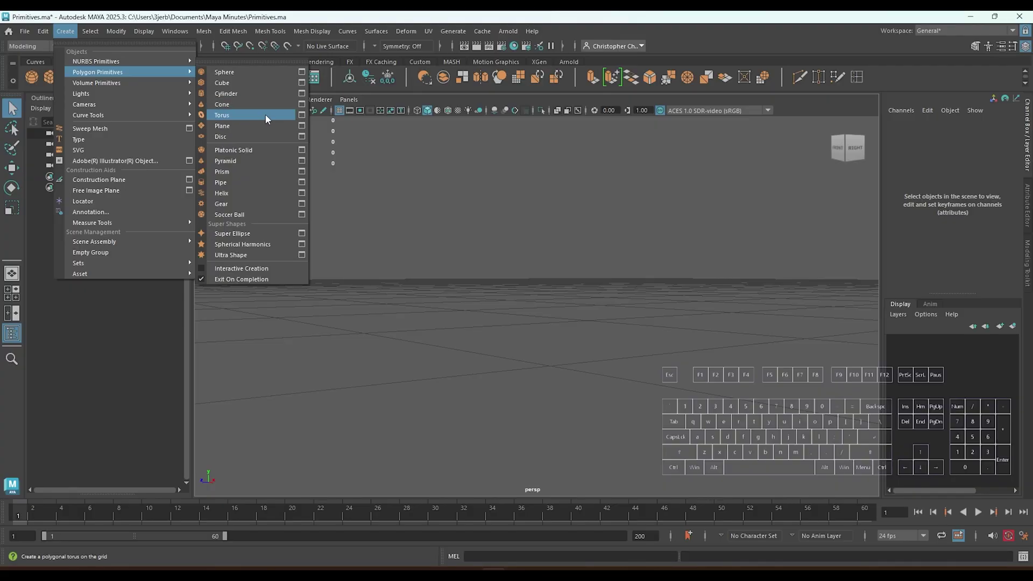
click(473, 284)
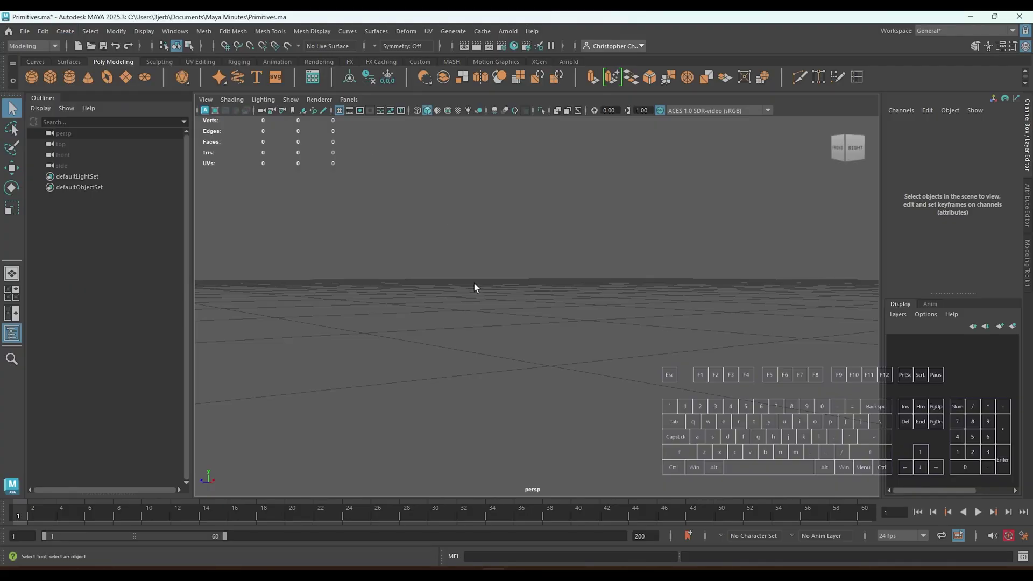
Create a polygon torus through its options with radius 1, section radius 0.5 and 20 axis and height divisions, keeping the options open.
shift+right_drag(473, 283, 521, 304)
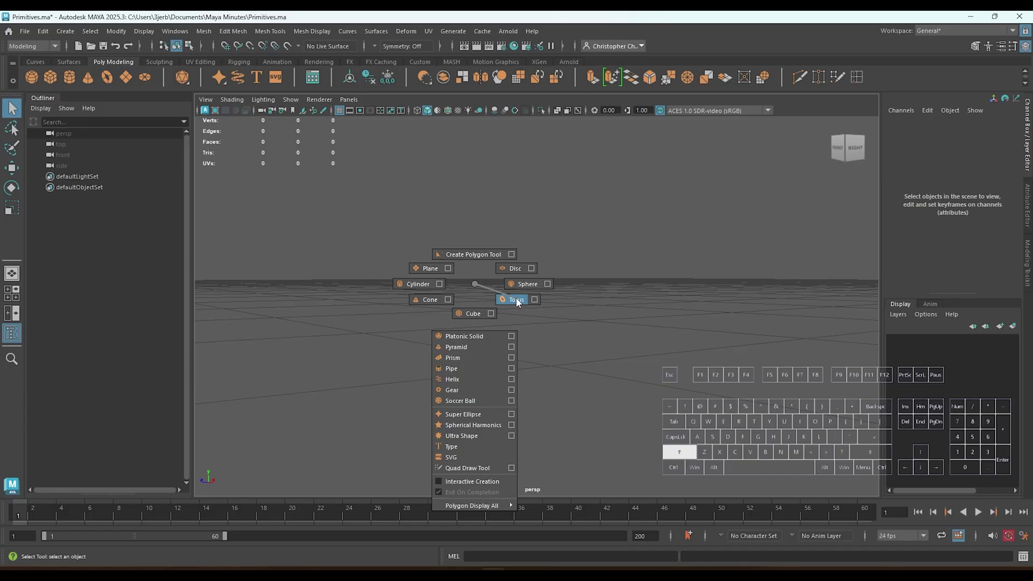
shift+right_drag(516, 299, 534, 299)
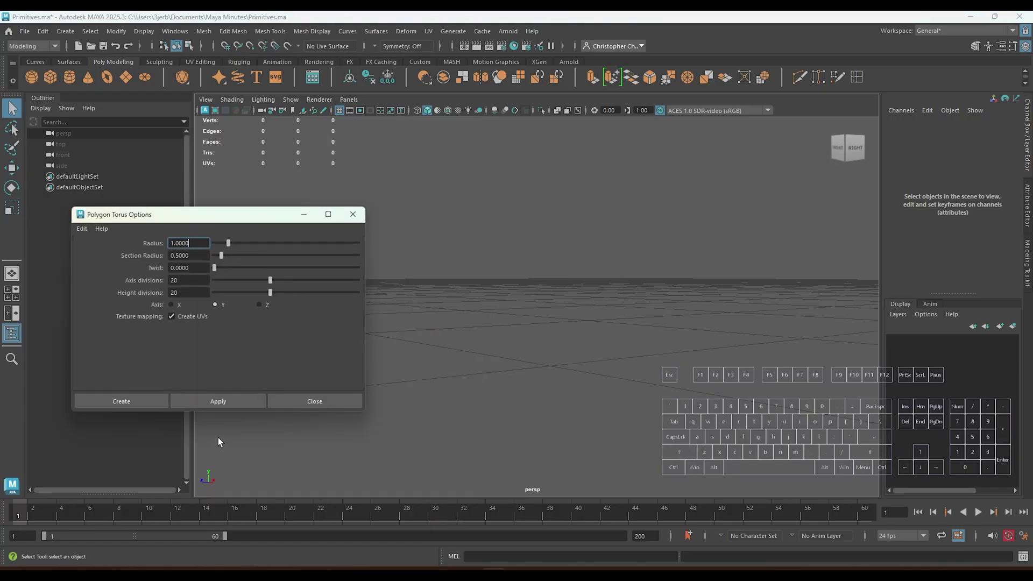
click(221, 399)
alt+drag(678, 322, 640, 394)
alt+middle_drag(640, 393, 612, 286)
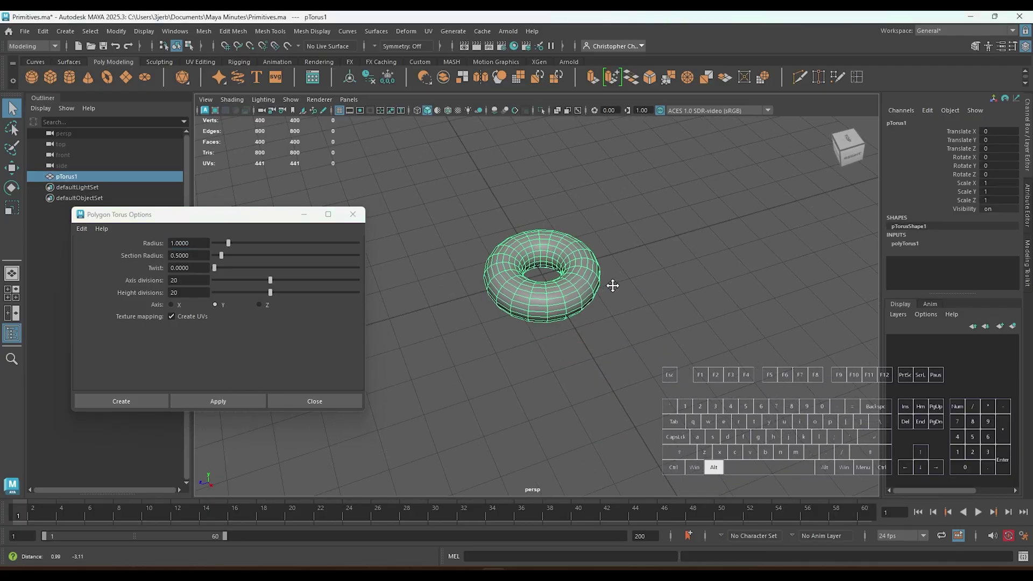
alt+scroll(616, 293, up, 5)
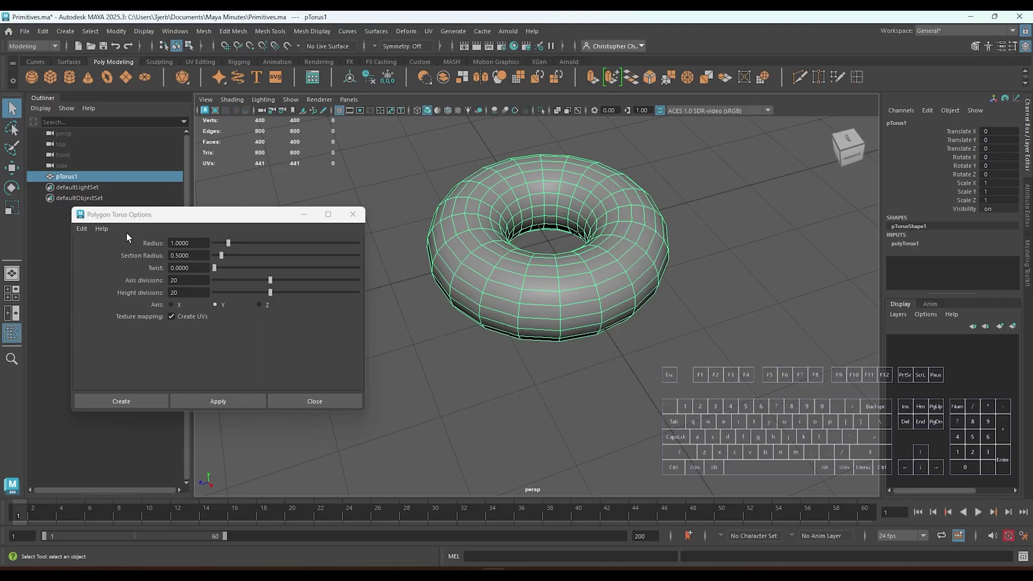
Delete the torus from the scene while keeping the torus options open.
click(548, 379)
click(558, 313)
key(Delete)
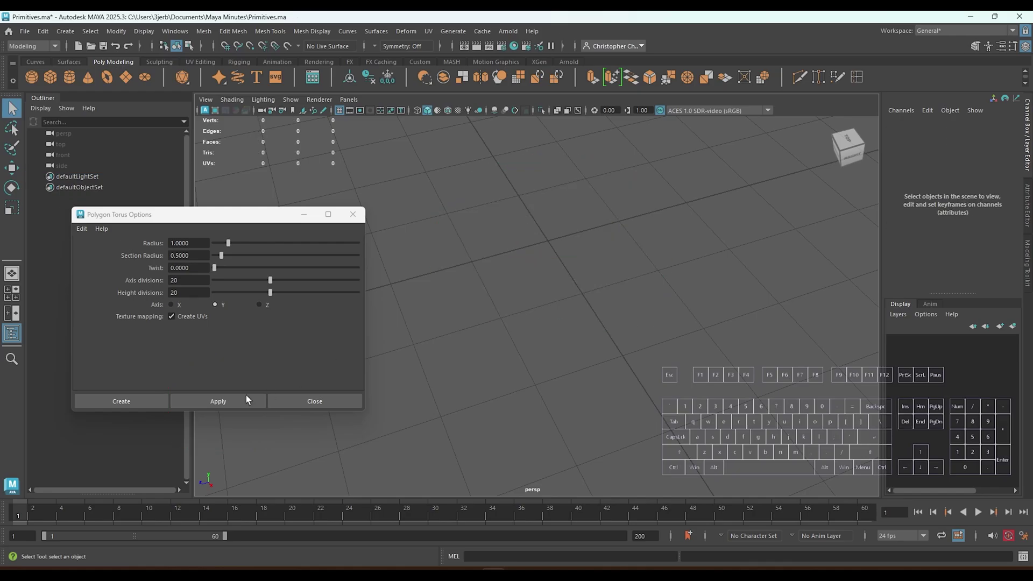
Apply the unchanged torus options to produce another torus, and delete it.
click(217, 400)
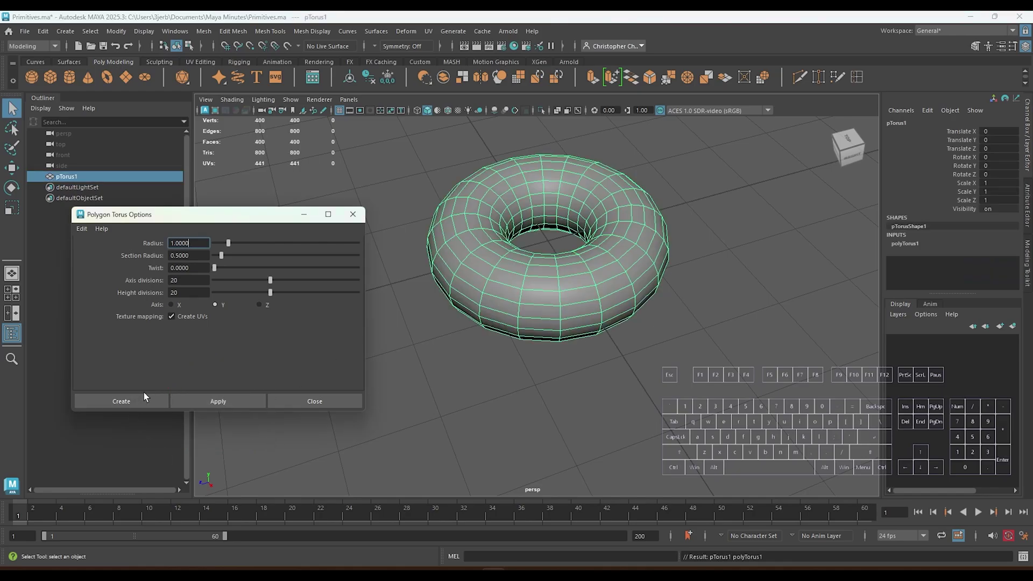
key(Delete)
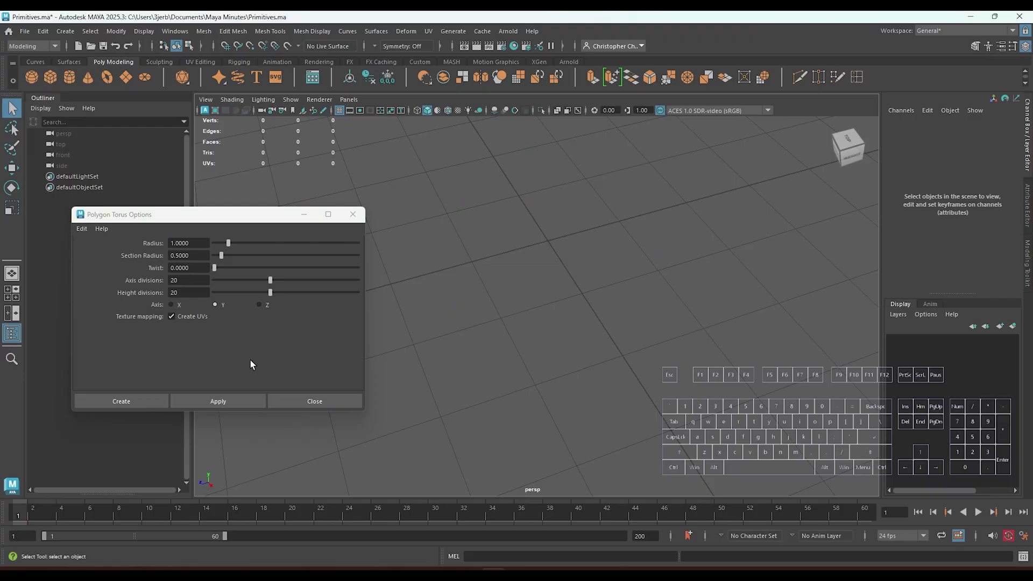
Create a torus with the default options, closing the dialog, and reopen the Polygon Torus Options.
click(137, 399)
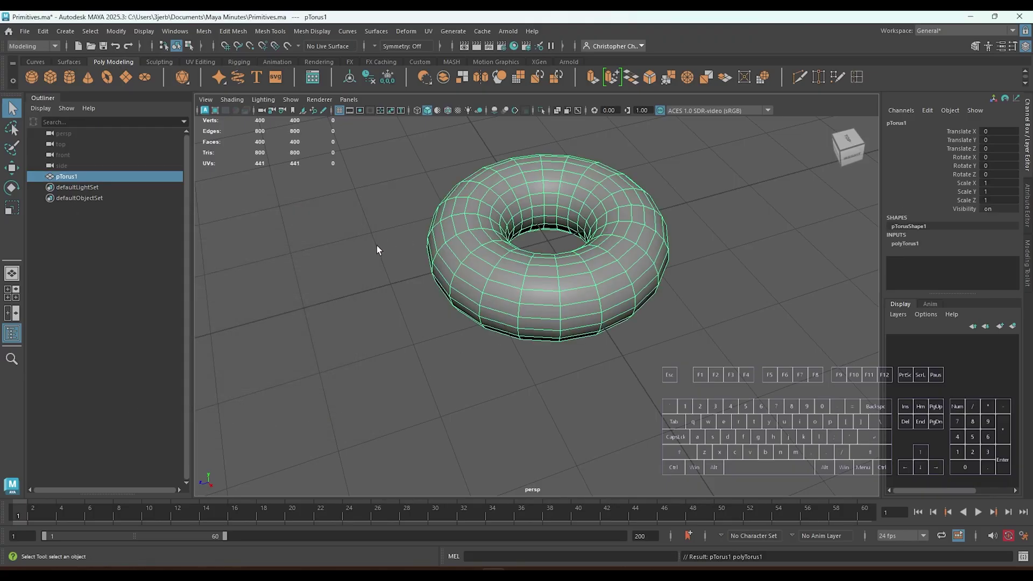
double_click(106, 78)
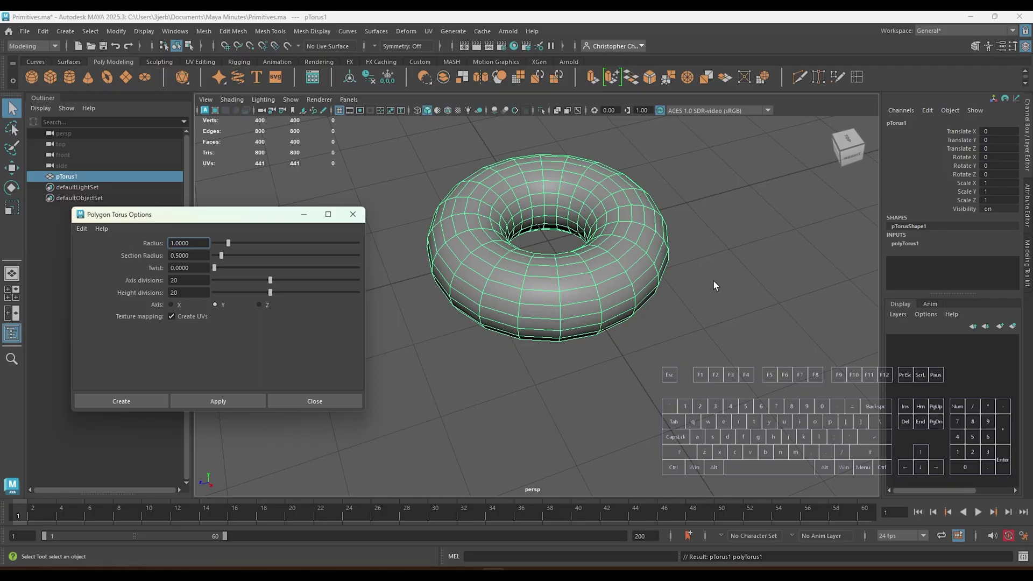
Expand the torus's construction inputs so its radius, section radius, twist and subdivision attributes can be edited.
alt+middle_drag(713, 281, 669, 390)
alt+scroll(670, 387, up, 2)
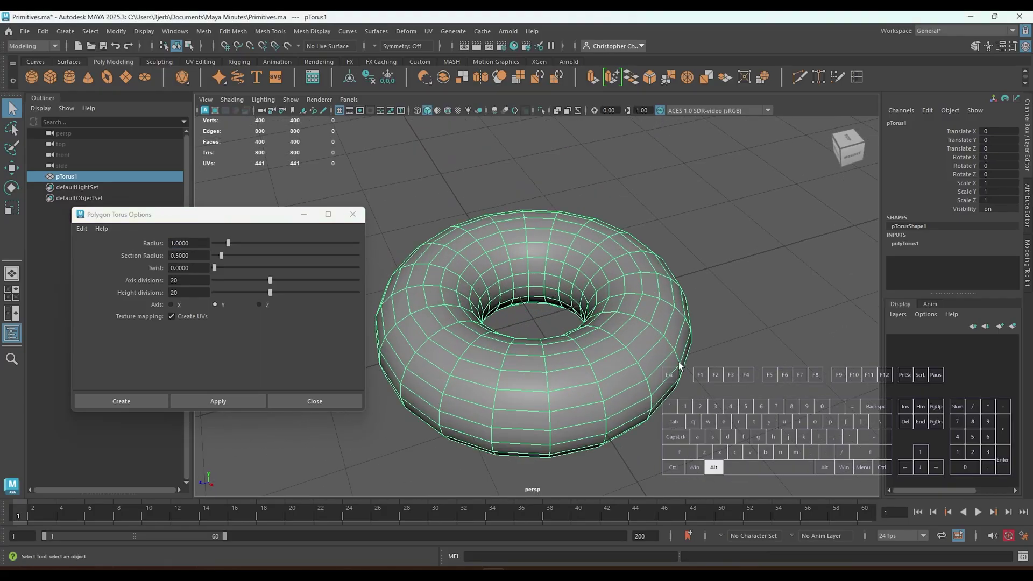
click(940, 243)
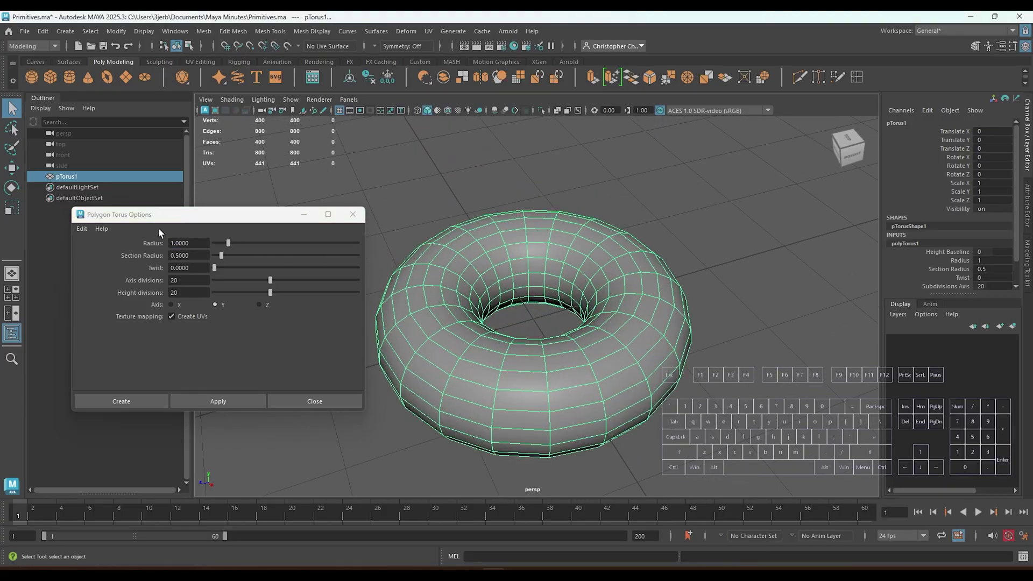
scroll(721, 325, down, 3)
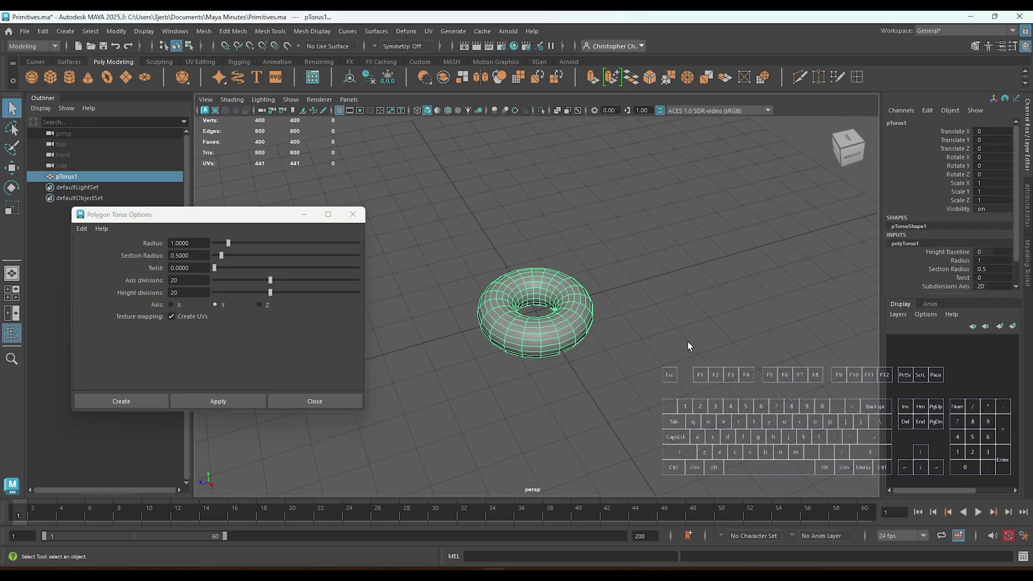
alt+middle_drag(687, 346, 721, 352)
alt+drag(721, 352, 697, 354)
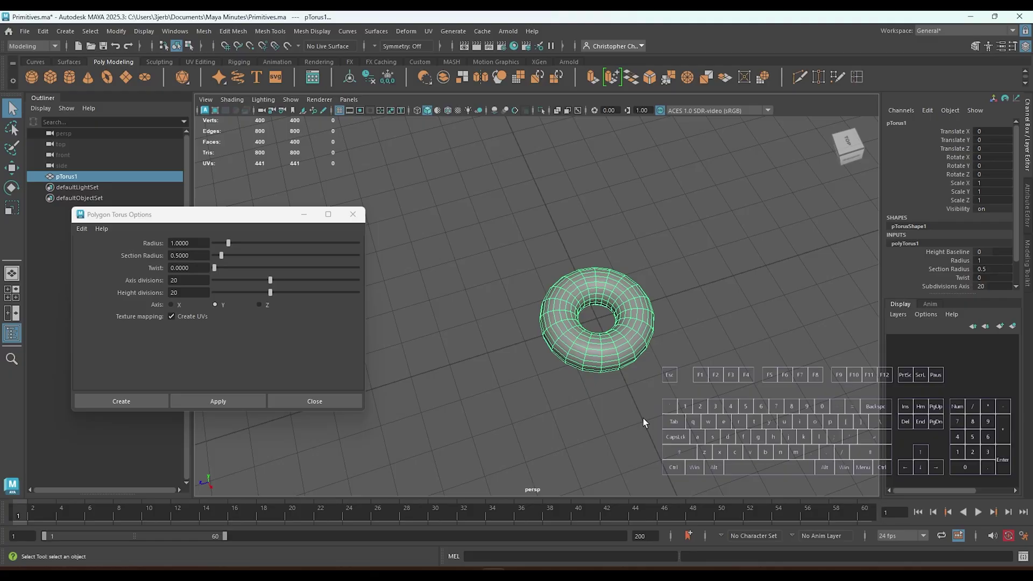
scroll(677, 397, down, 3)
alt+drag(677, 397, 679, 376)
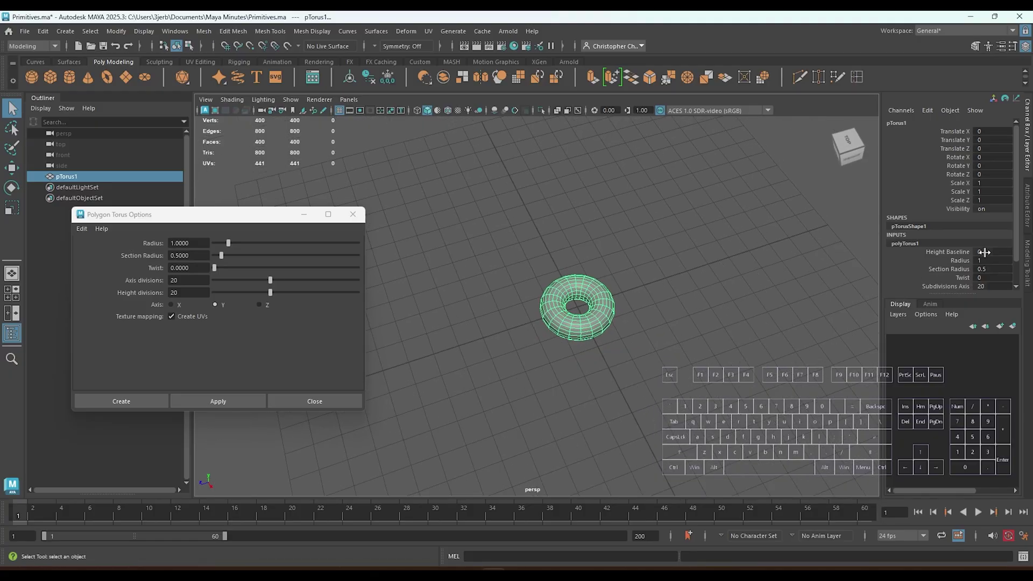
Set the torus's radius to 9 in its construction inputs.
click(991, 260)
shift+click(991, 267)
double_click(983, 277)
click(983, 261)
mouse_move(984, 260)
middle_down()
mouse_move(1007, 261)
mouse_move(976, 261)
mouse_move(996, 261)
middle_up()
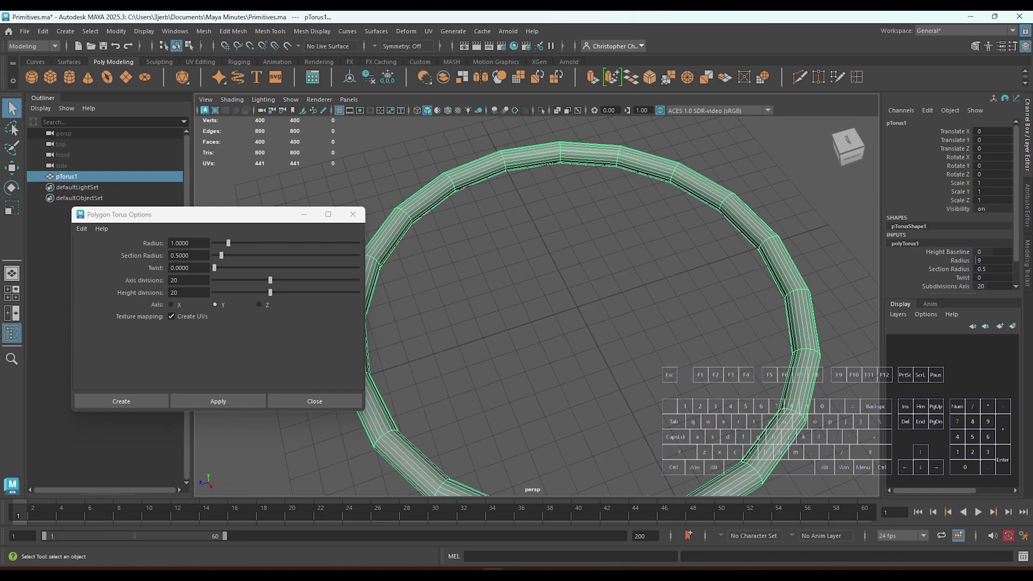
alt+drag(836, 309, 757, 323)
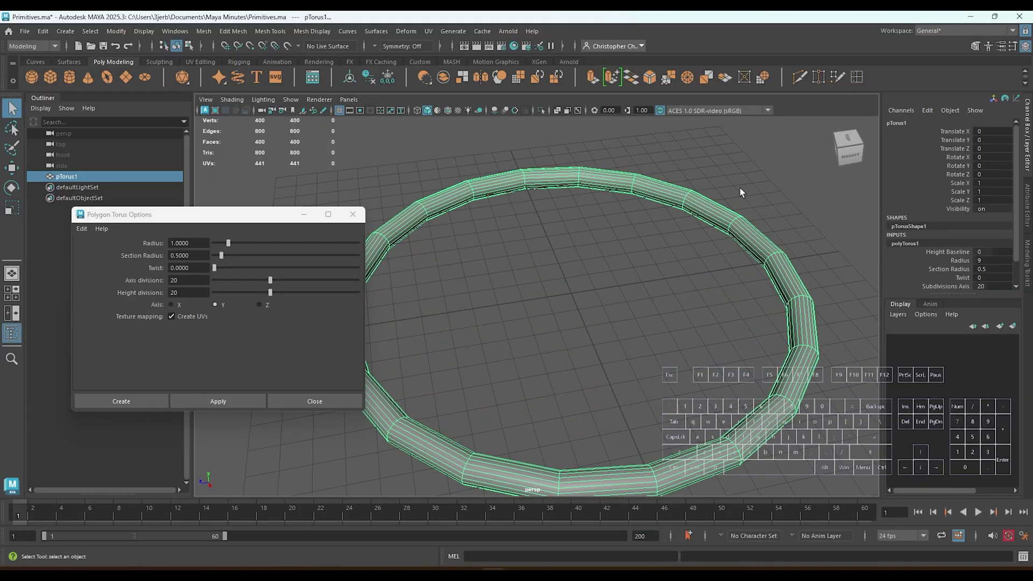
scroll(772, 242, down, 3)
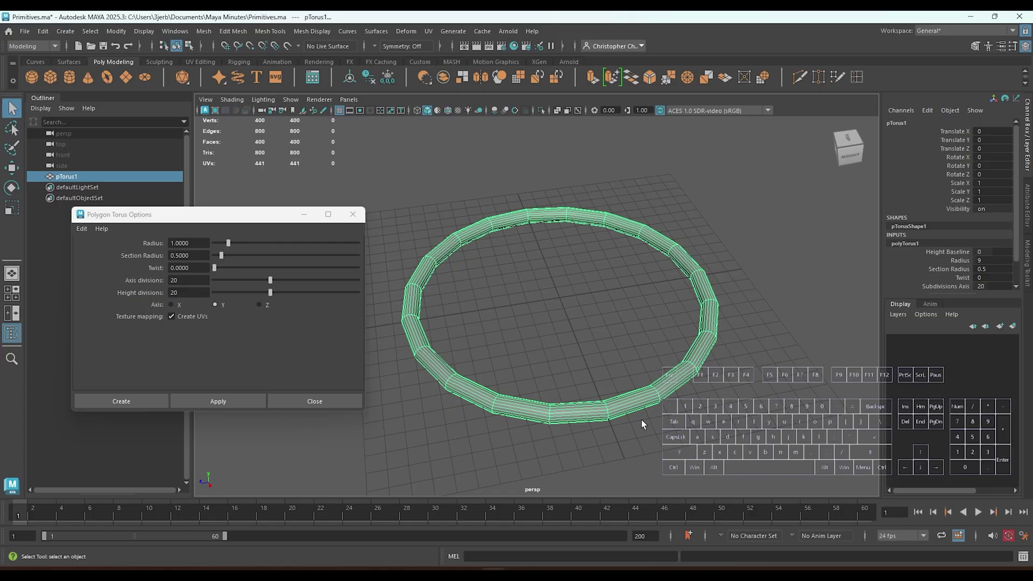
Set the torus's radius to 0.5.
click(995, 259)
text(0.5)
key(Return)
scroll(590, 270, up, 5)
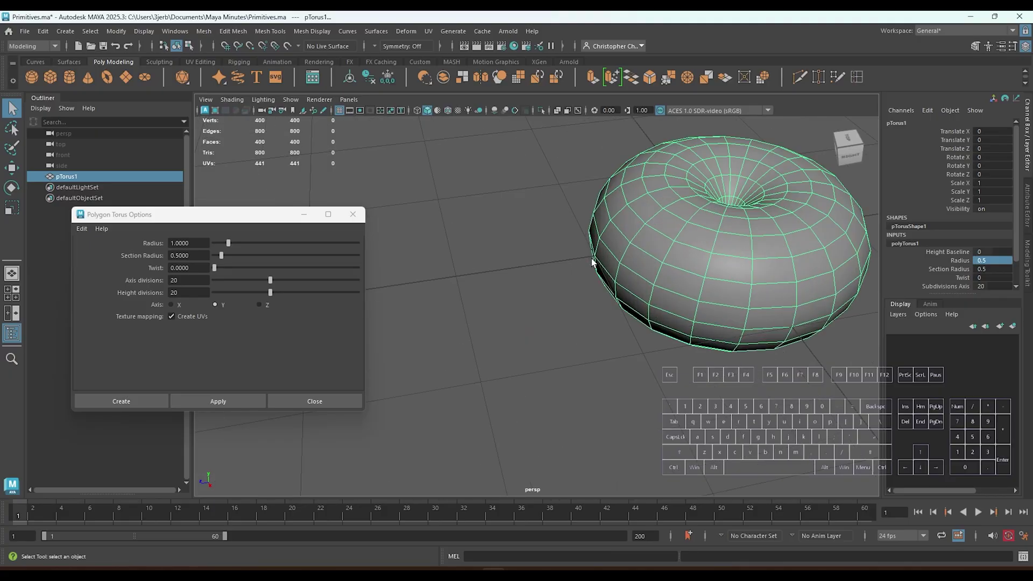
scroll(592, 262, down, 4)
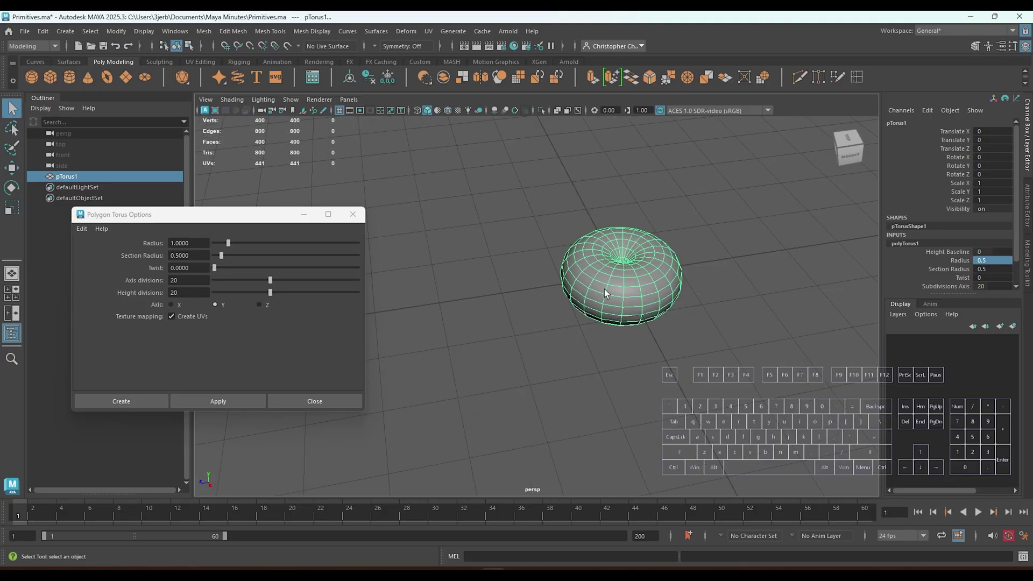
Undo the last two radius changes on the torus.
key(ctrl+z)
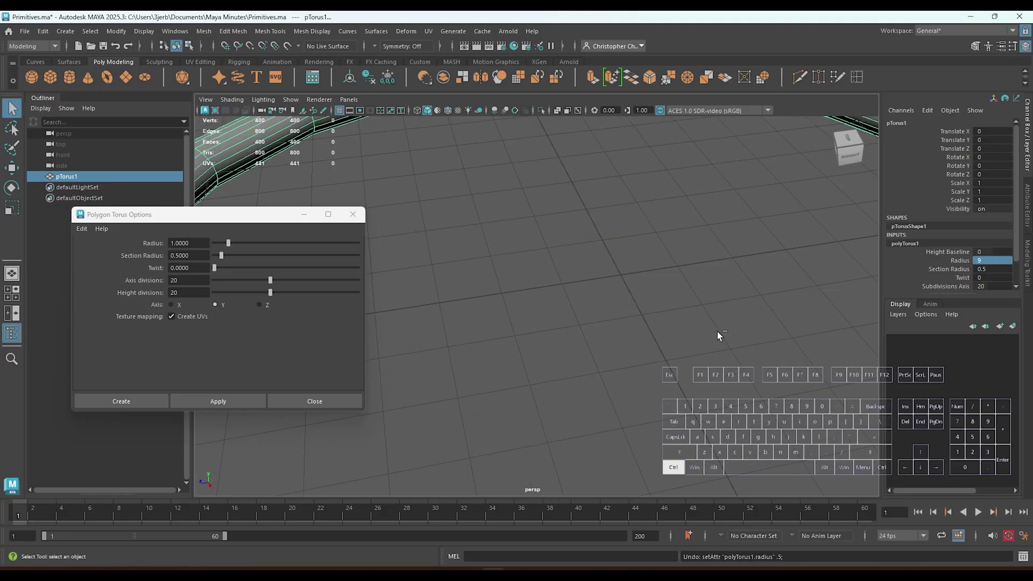
key(ctrl+z)
mouse_move(708, 335)
alt+mouse_down()
mouse_move(697, 413)
mouse_move(719, 343)
alt+mouse_up()
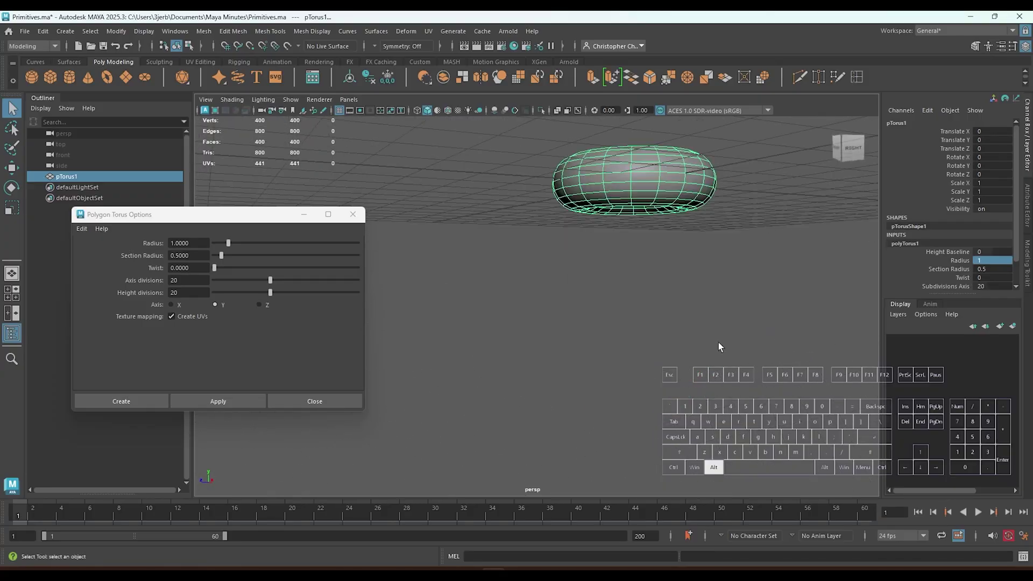
alt+middle_drag(718, 336, 685, 441)
scroll(719, 410, up, 5)
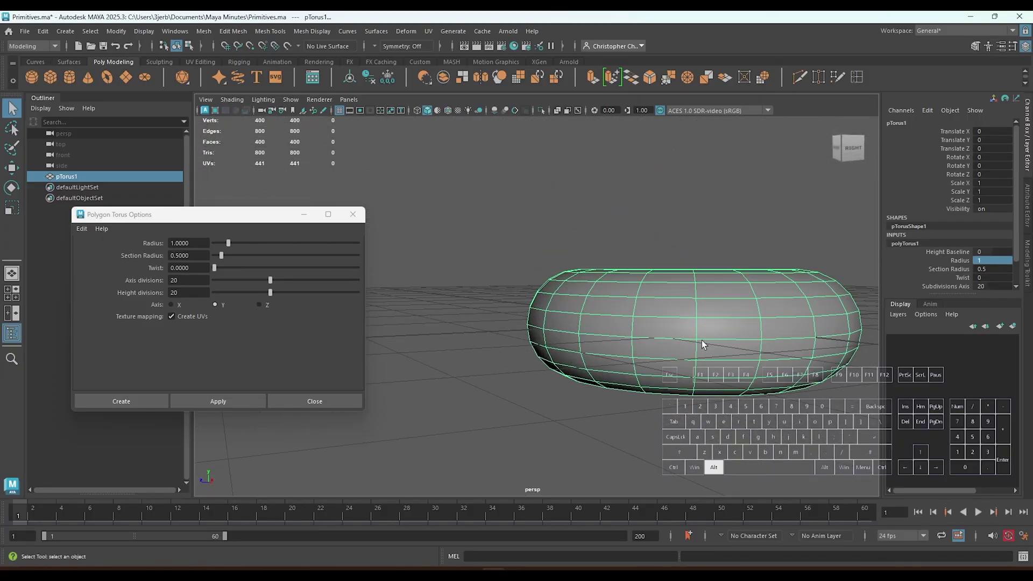
alt+drag(701, 340, 520, 402)
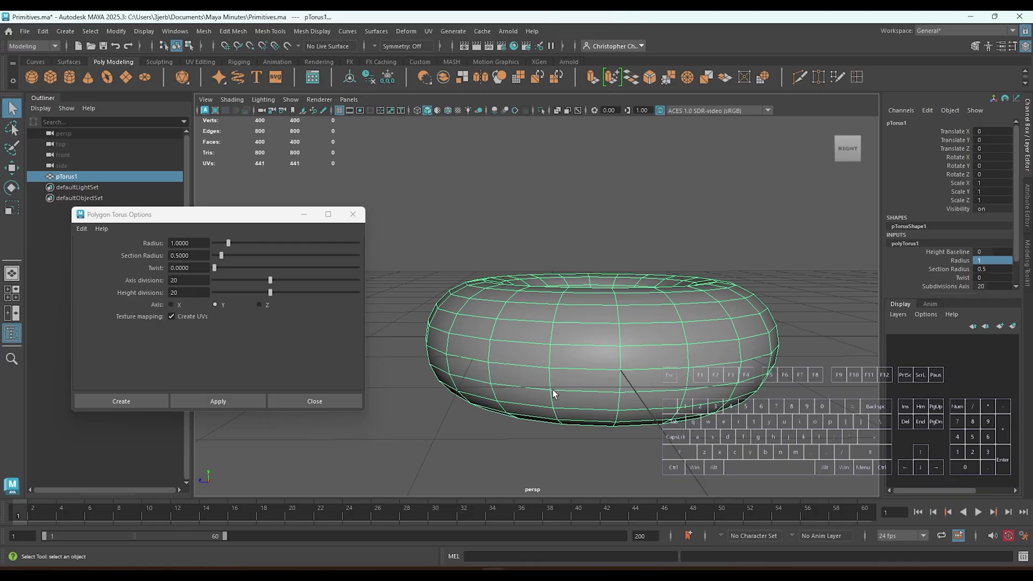
Switch the torus briefly to edge selection and back to object mode, and set its section radius to 0.2.
right_drag(708, 166, 706, 195)
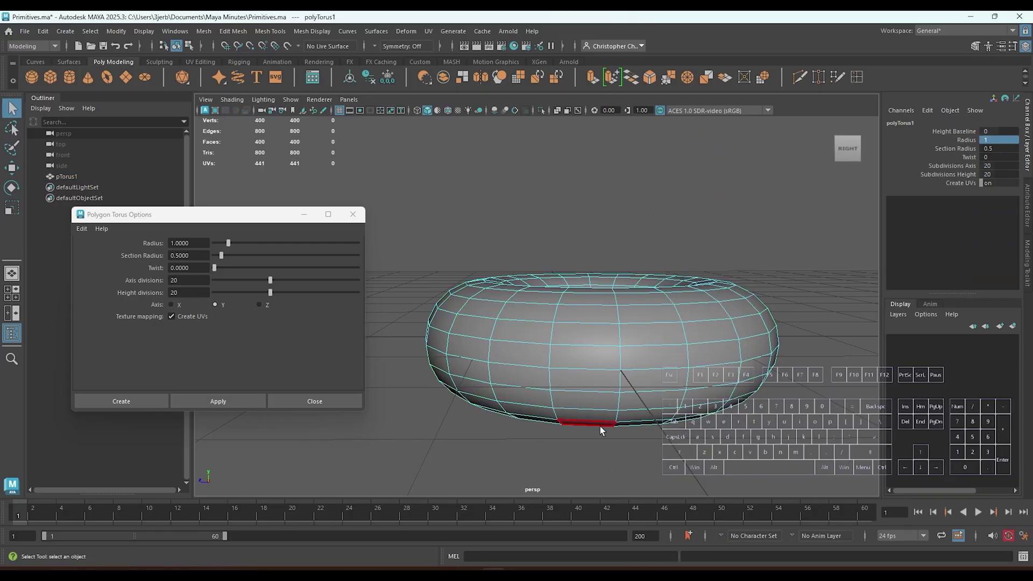
right_drag(637, 188, 699, 167)
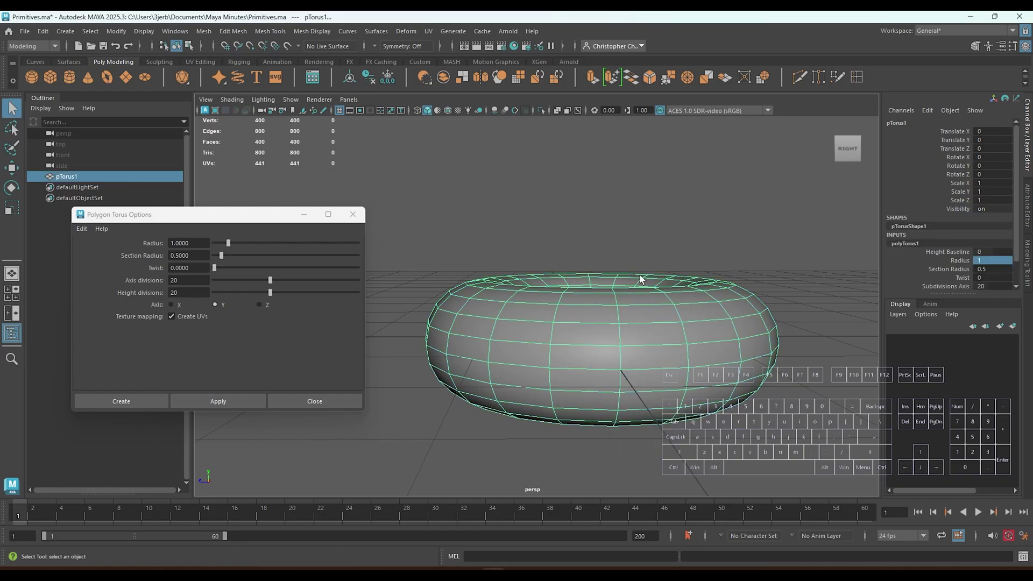
click(913, 243)
click(985, 244)
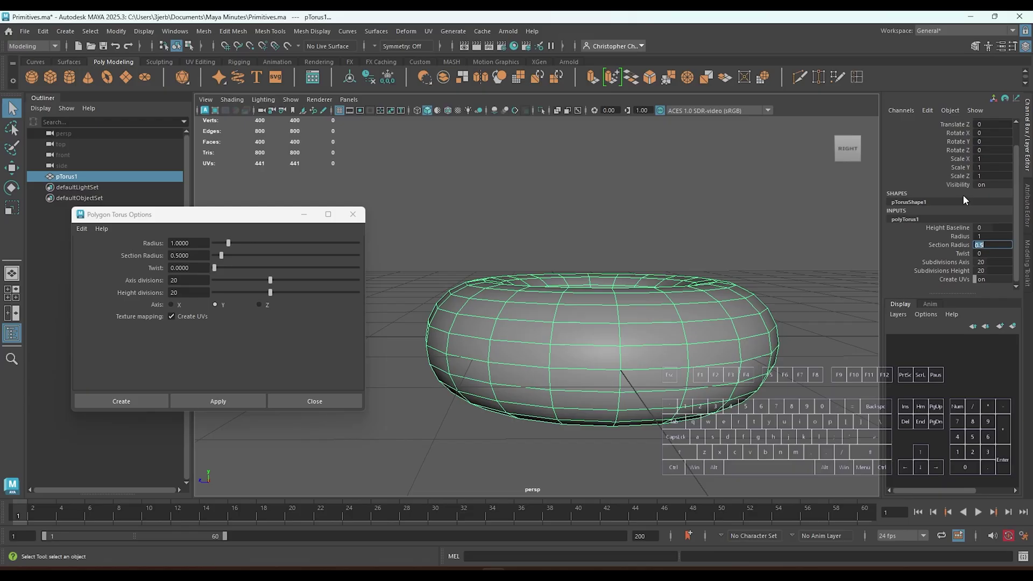
text(.2)
key(Return)
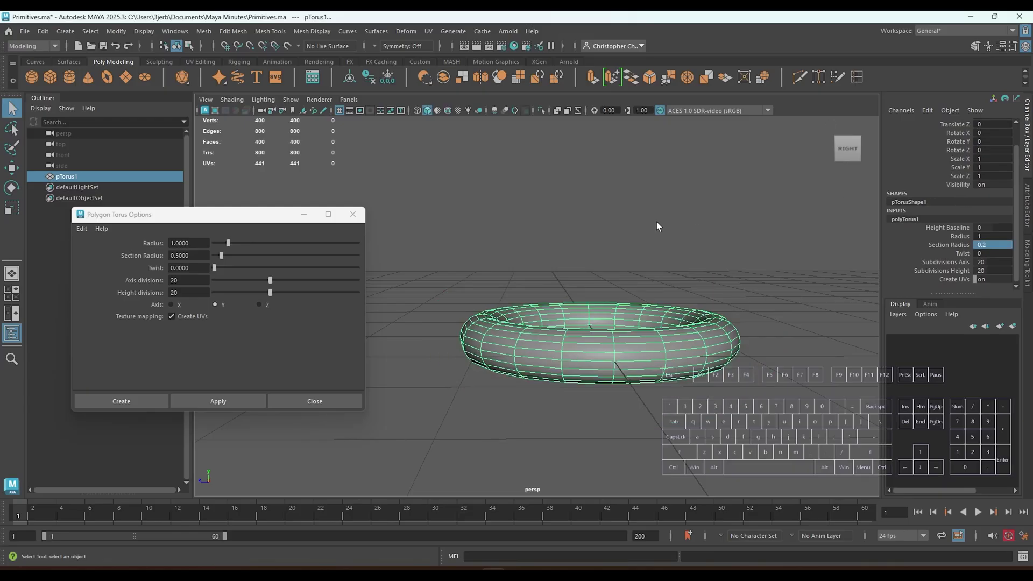
Set the torus's section radius to 5.
scroll(672, 388, down, 8)
alt+drag(693, 353, 700, 367)
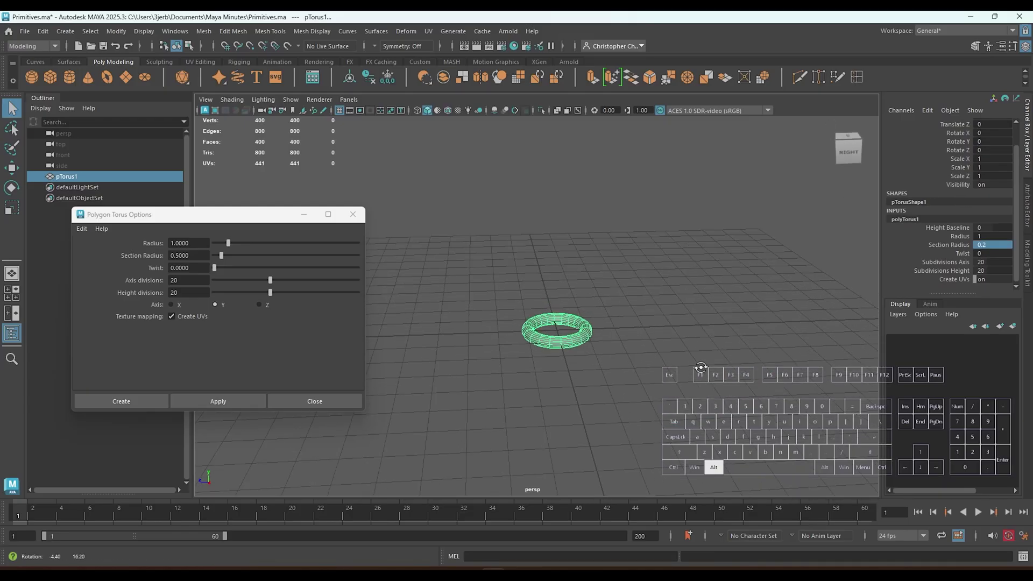
click(998, 245)
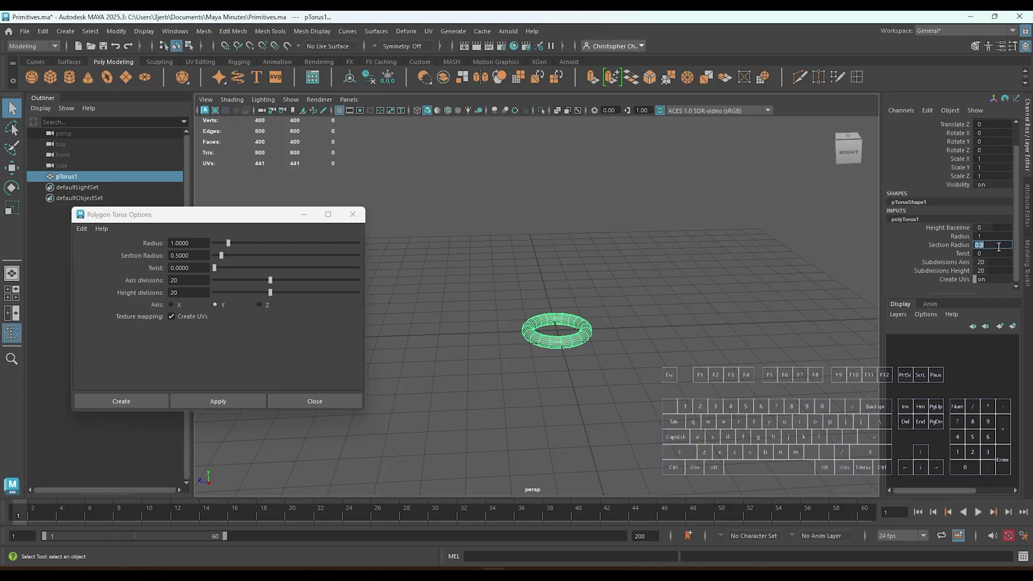
text(5)
key(Return)
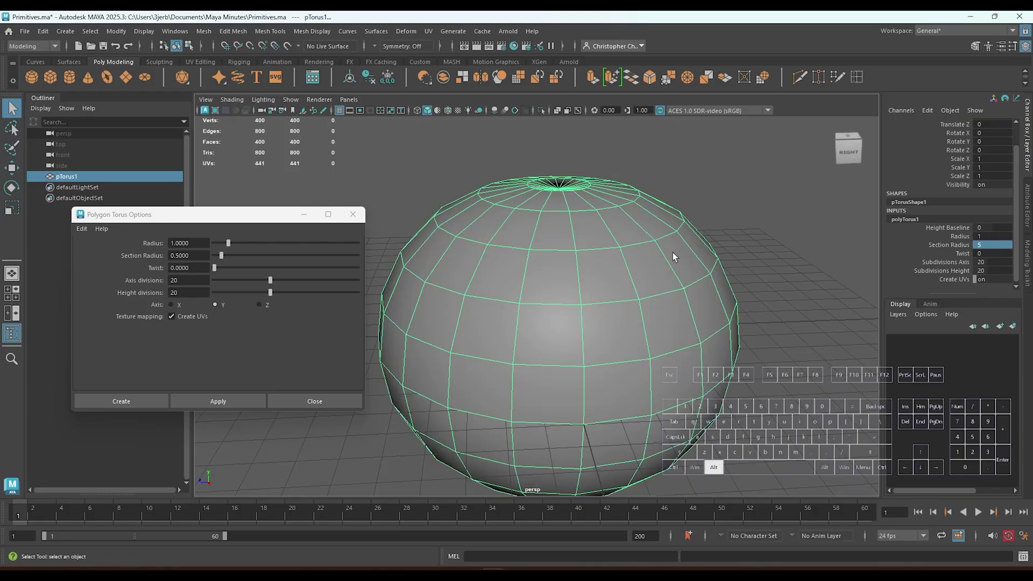
Set the torus's radius to 19.
alt+drag(704, 226, 690, 246)
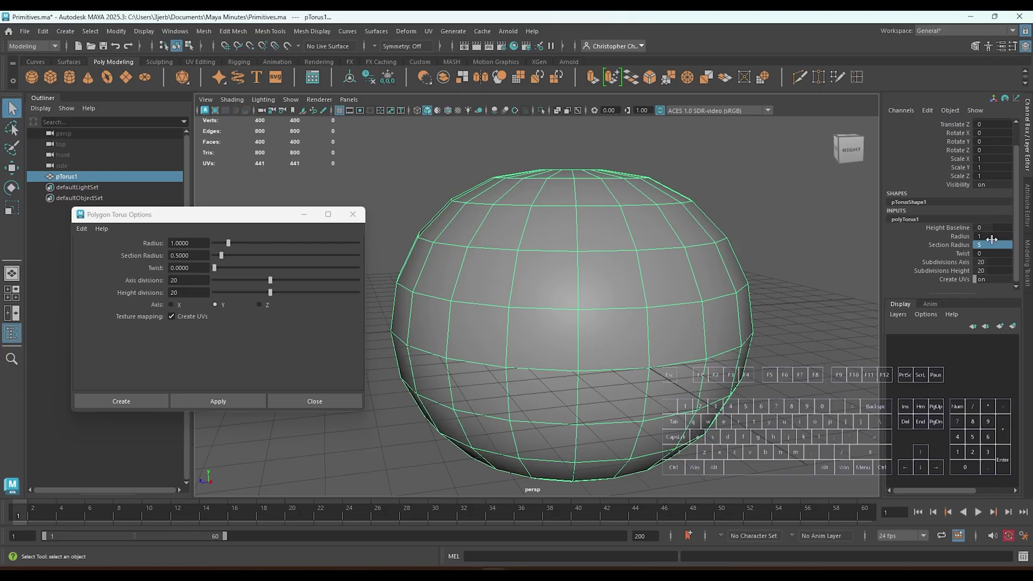
drag(991, 237, 981, 236)
scroll(650, 267, down, 6)
mouse_move(651, 266)
alt+mouse_down()
mouse_move(653, 305)
mouse_move(655, 269)
alt+mouse_up()
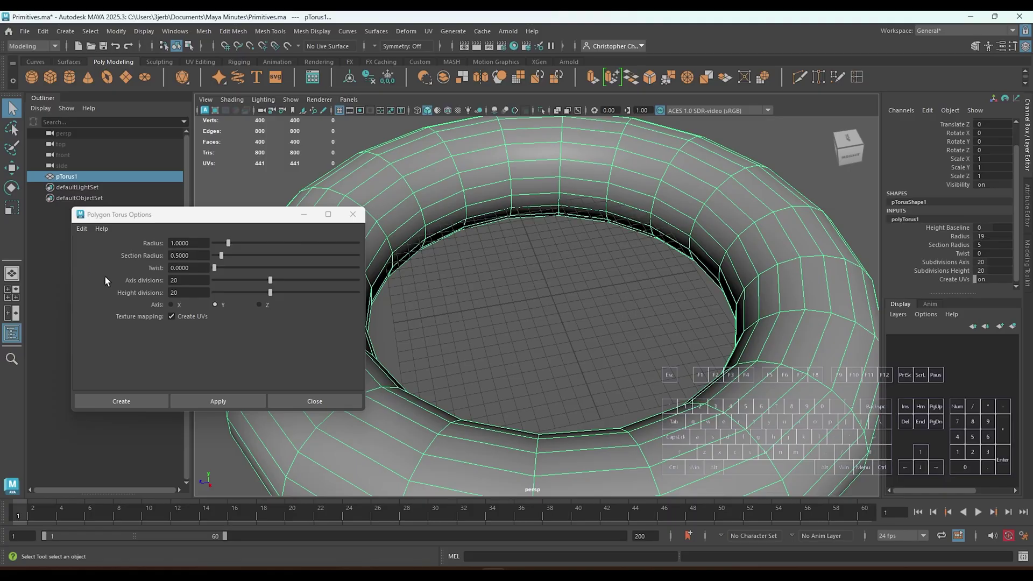
Undo the last radius and section radius changes on the torus, back to a section radius of 0.5.
key(ctrl+z)
key(ctrl+z)
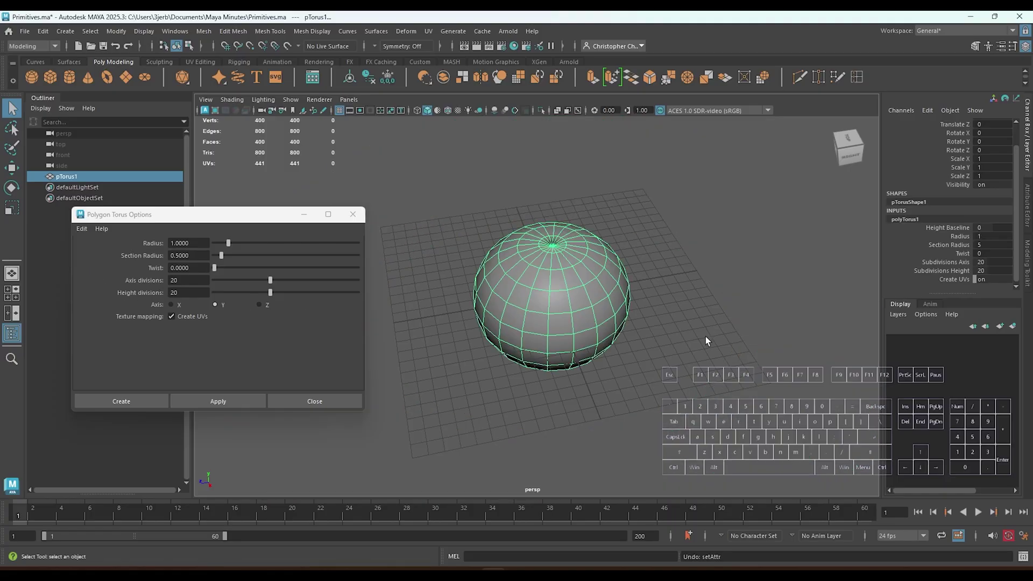
key(ctrl+z)
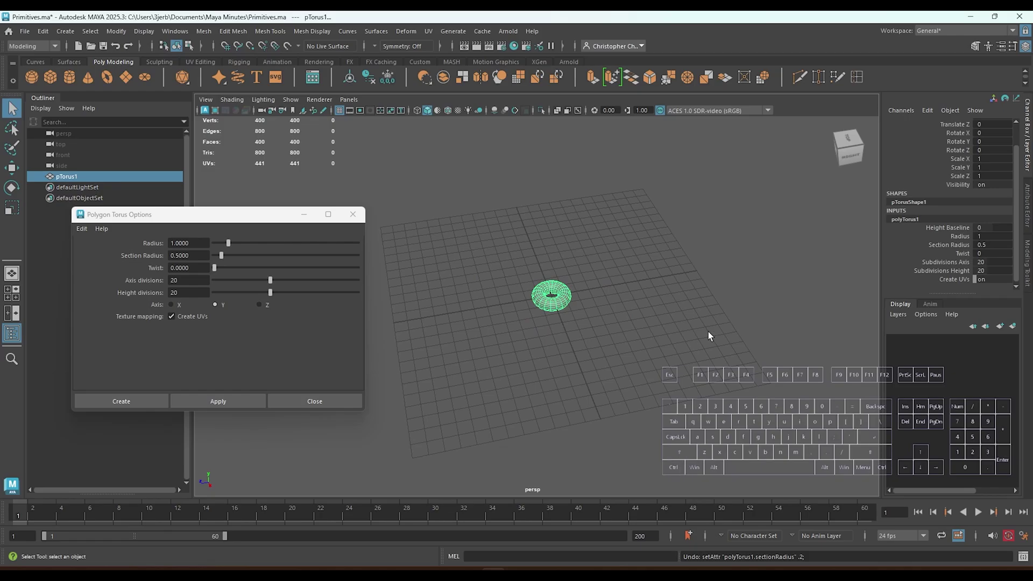
scroll(707, 332, up, 8)
alt+drag(709, 332, 660, 317)
mouse_move(652, 248)
alt+middle_down()
mouse_move(650, 353)
mouse_move(637, 234)
alt+middle_up()
alt+scroll(649, 354, up, 5)
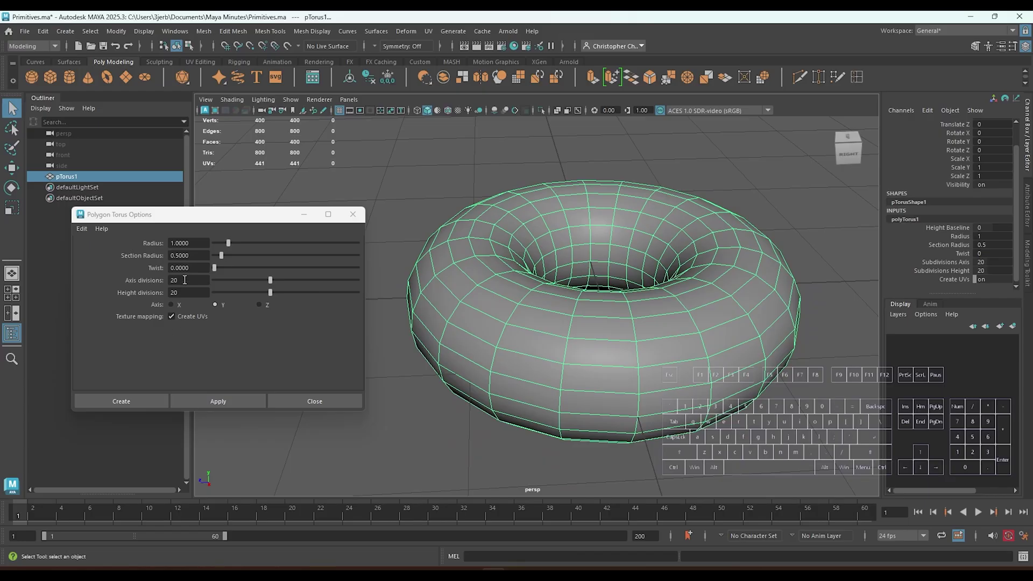
Try 7 axis subdivisions on the torus, and settle on 14.
click(988, 263)
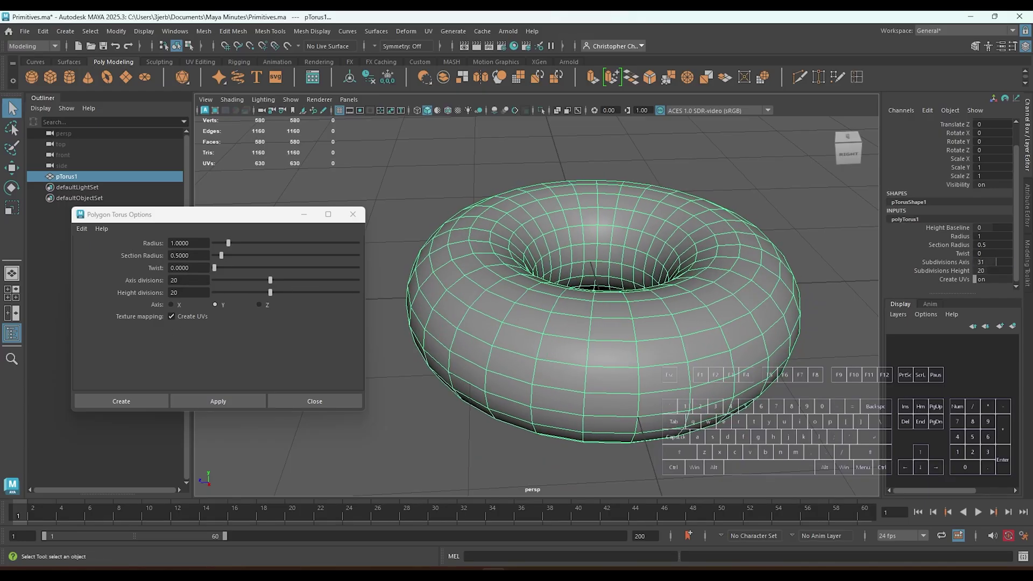
text(7)
key(Return)
mouse_move(981, 263)
middle_down()
mouse_move(995, 262)
mouse_move(979, 263)
middle_up()
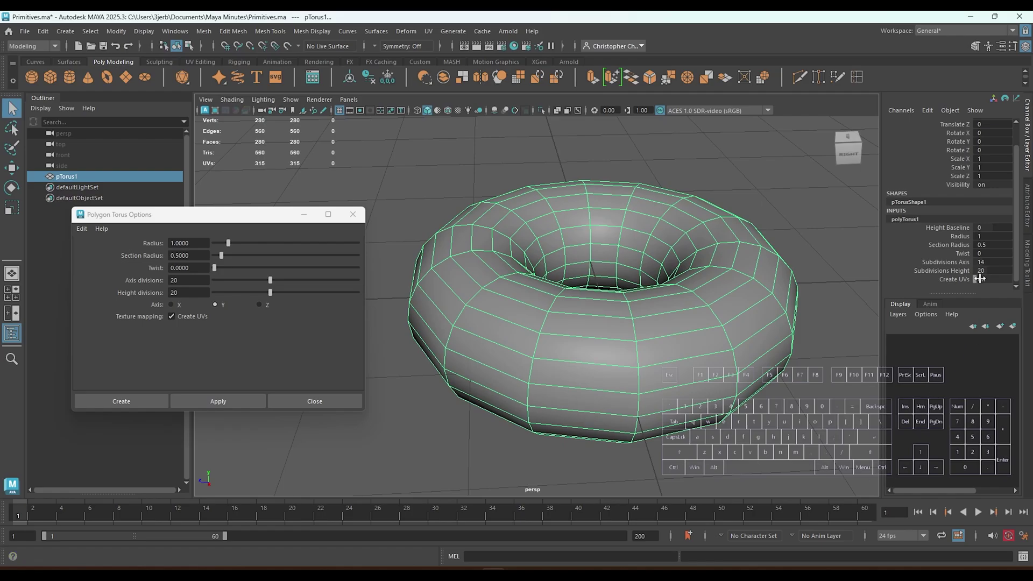
Set the torus's height subdivisions to 15 and view the coarser mesh from several angles.
mouse_move(985, 269)
mouse_down()
mouse_move(955, 269)
mouse_move(990, 270)
mouse_move(981, 270)
mouse_up()
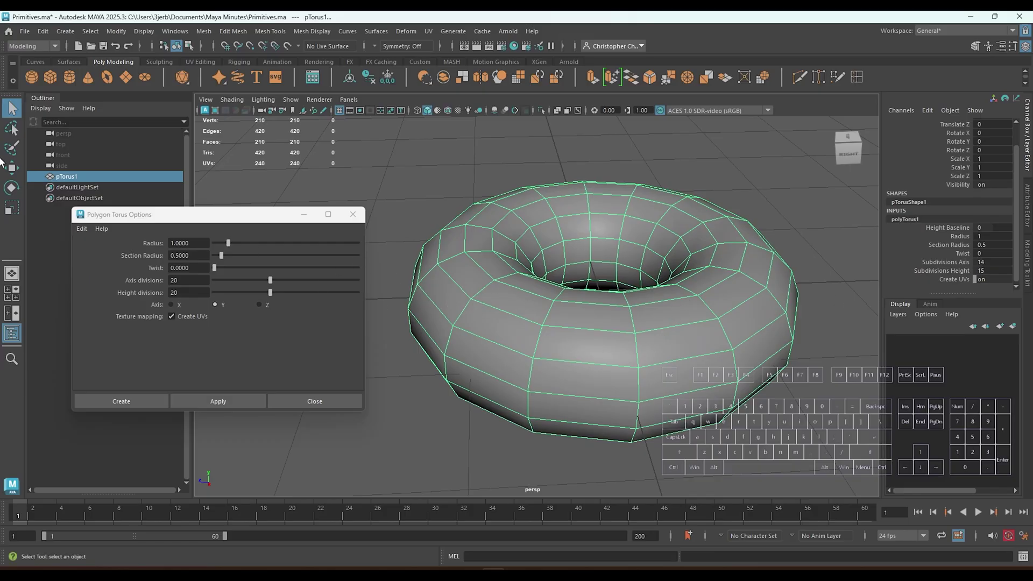
alt+drag(774, 431, 791, 363)
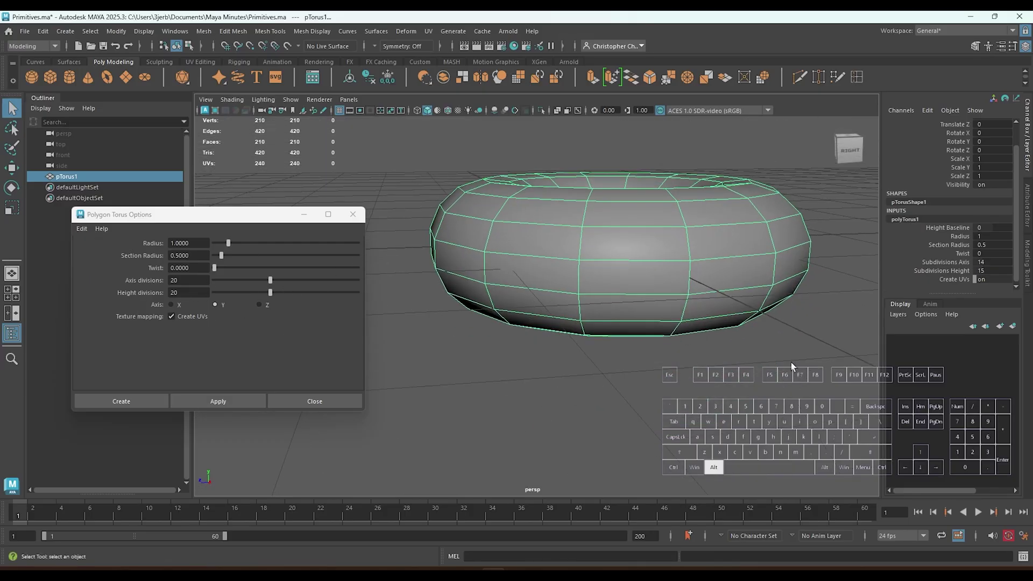
alt+middle_drag(753, 353, 682, 438)
scroll(563, 325, down, 3)
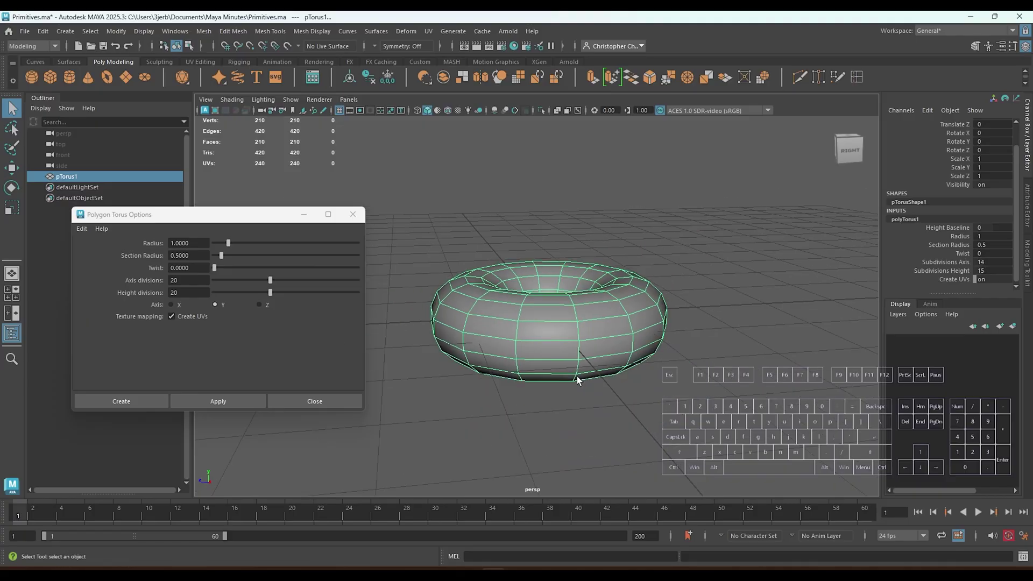
alt+drag(659, 337, 681, 347)
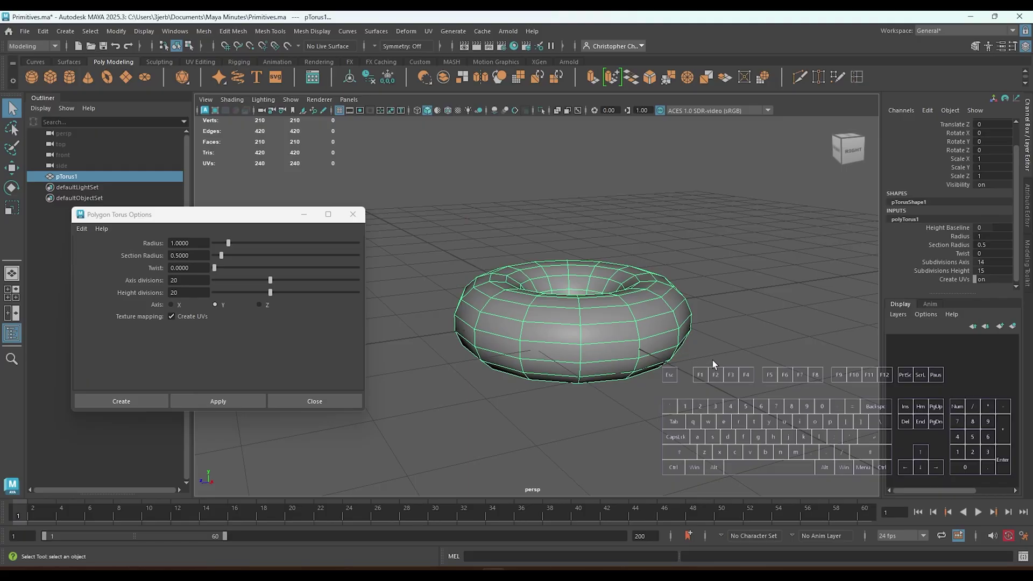
Reselect the torus and activate the Move tool.
click(706, 415)
click(644, 331)
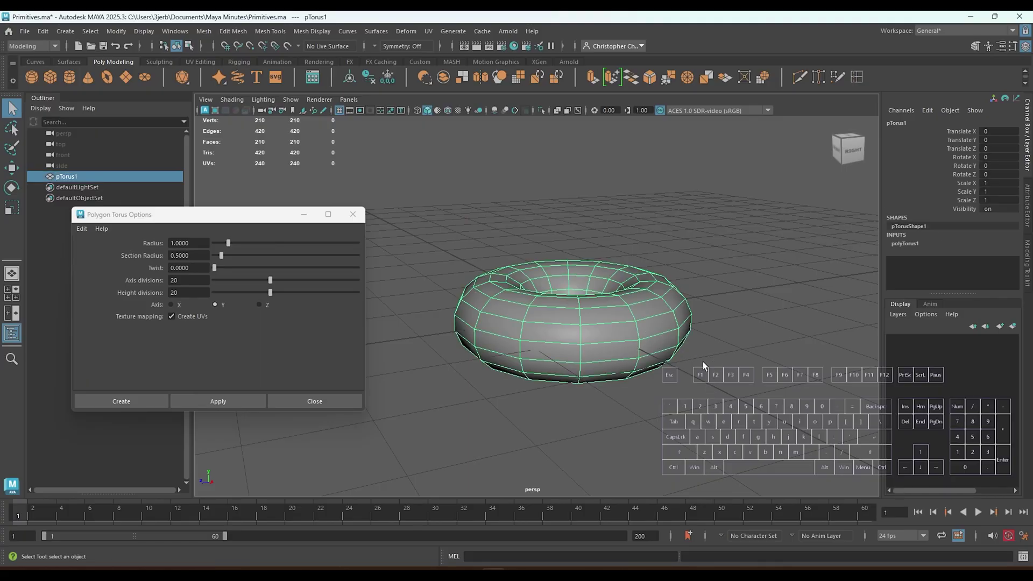
alt+drag(702, 362, 697, 341)
key(w)
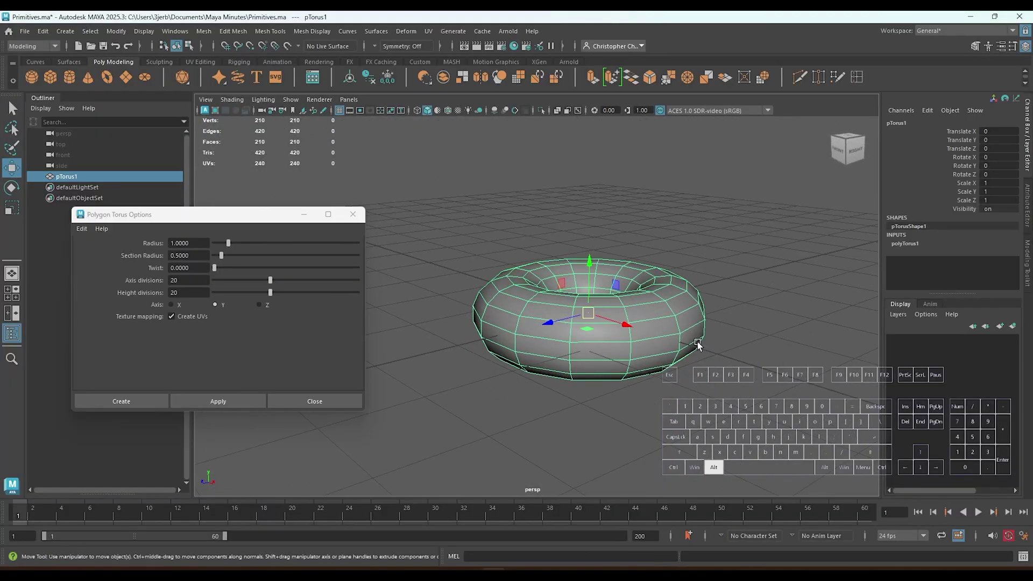
Create a second torus oriented along the X axis with radius 1 and section radius 0.5, and select it.
click(179, 303)
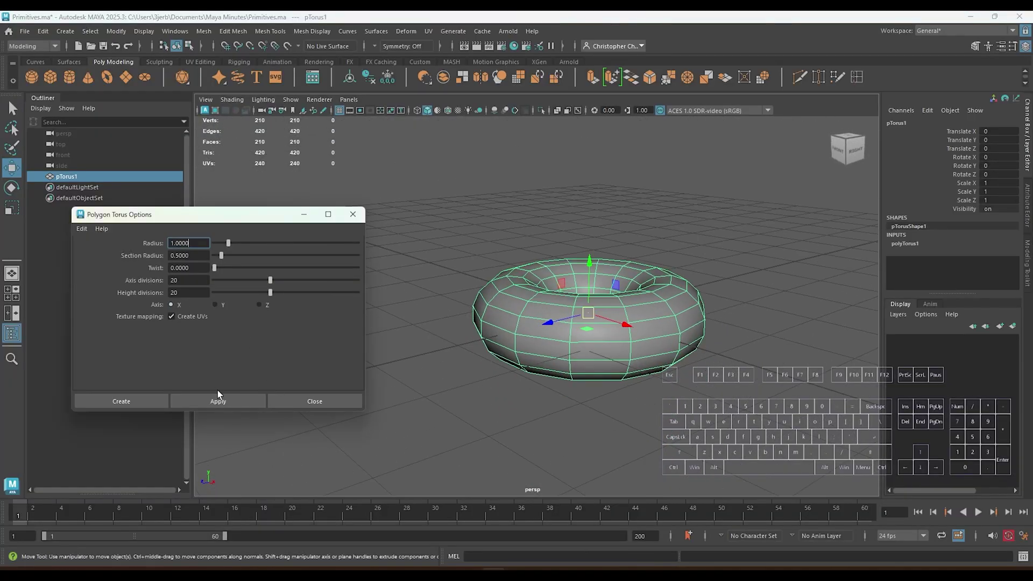
click(217, 401)
alt+drag(611, 447, 547, 458)
click(608, 444)
click(545, 316)
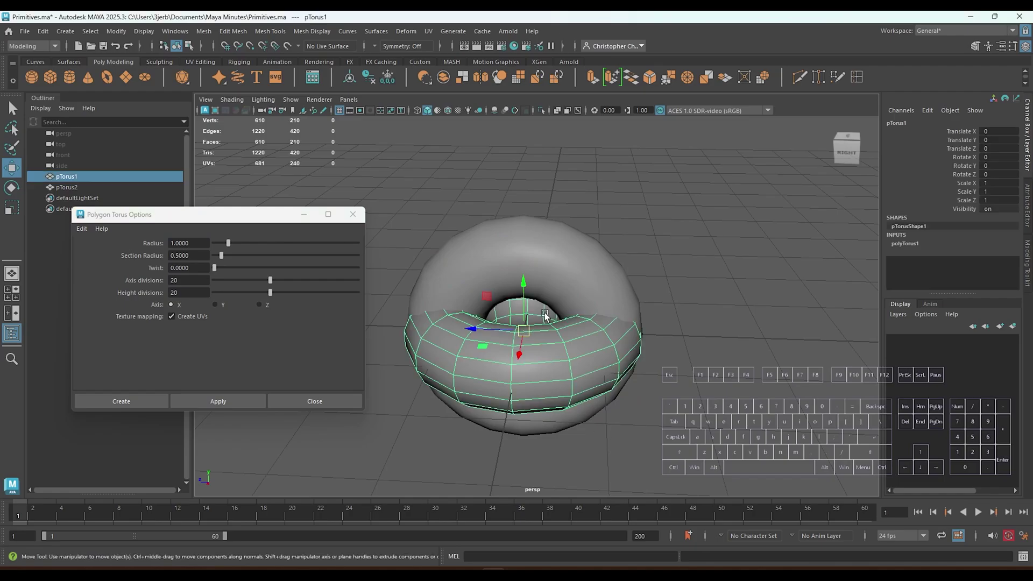
click(582, 284)
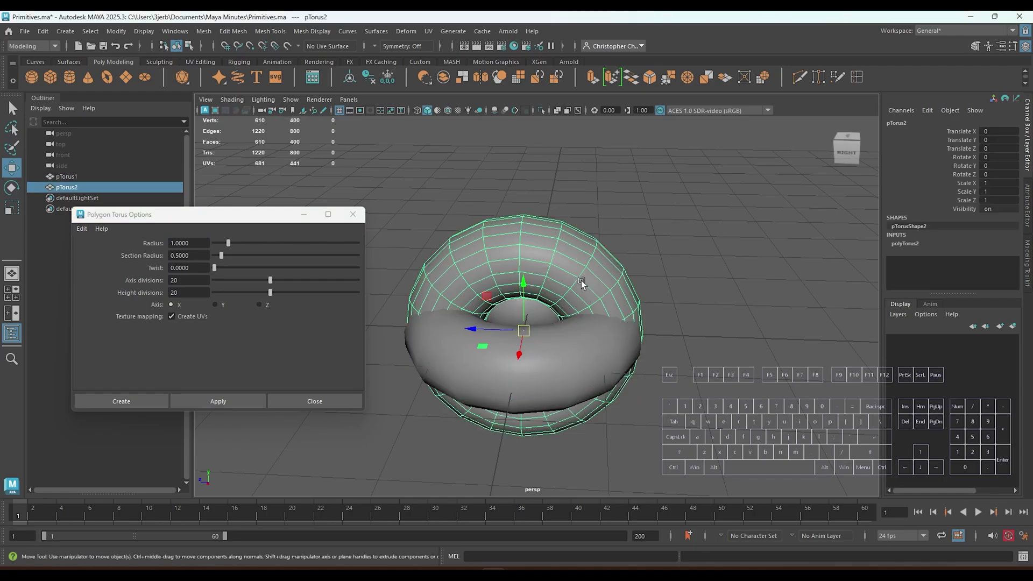
Create a third torus oriented along the Z axis with the same radius and section radius.
click(264, 306)
click(207, 403)
alt+drag(726, 498, 764, 478)
alt+drag(731, 382, 818, 386)
alt+drag(788, 336, 757, 374)
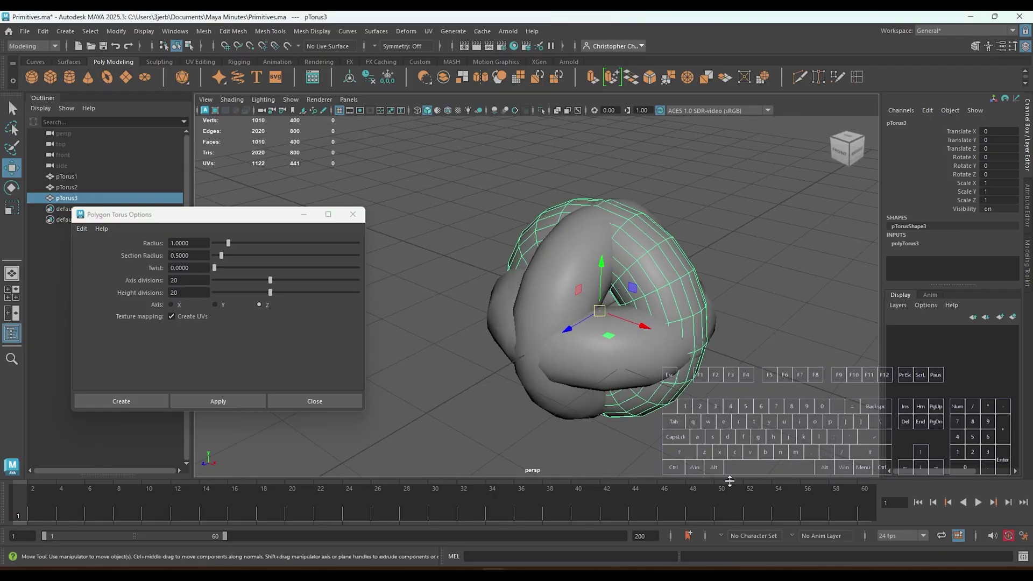
drag(734, 479, 735, 496)
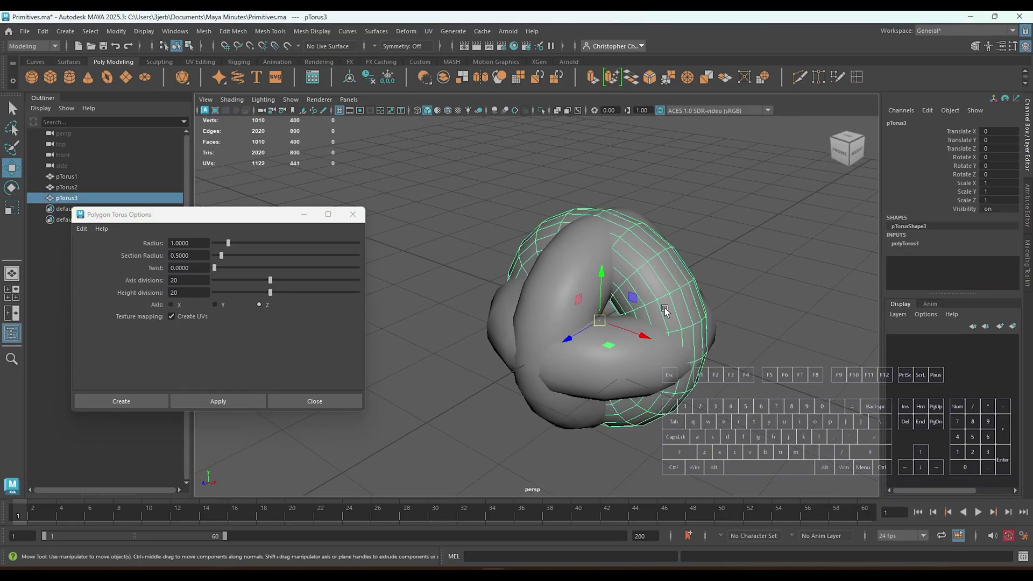
Undo the creation of the X-axis and Z-axis tori.
key(ctrl+z)
key(ctrl+z)
key(ctrl+z)
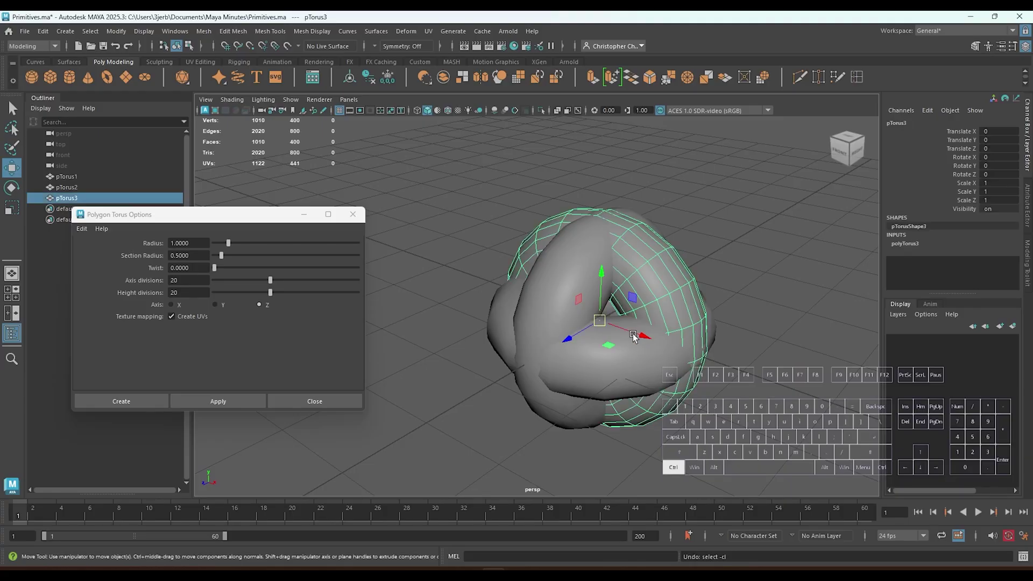
key(ctrl+z)
key(ctrl+z)
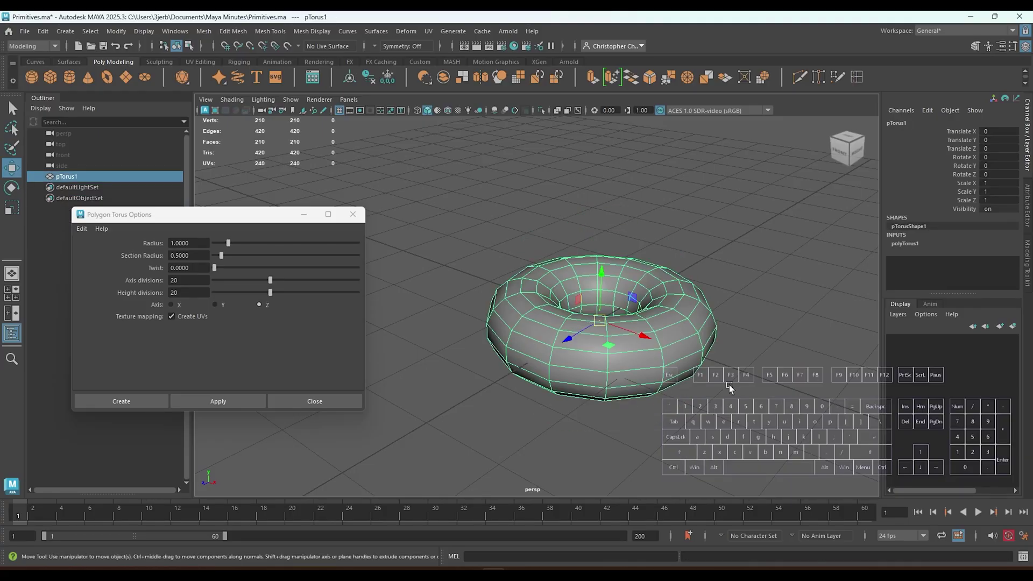
Reselect the remaining torus and show its polyTorus1 construction attributes.
click(729, 386)
click(645, 361)
alt+drag(709, 370, 512, 239)
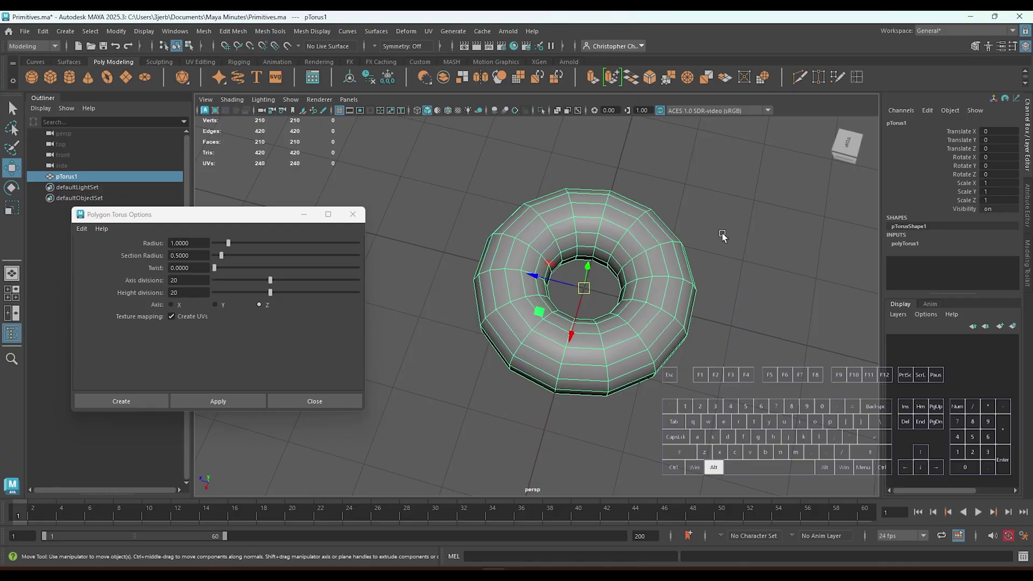
alt+drag(739, 382, 802, 314)
click(917, 241)
alt+middle_drag(514, 195, 514, 248)
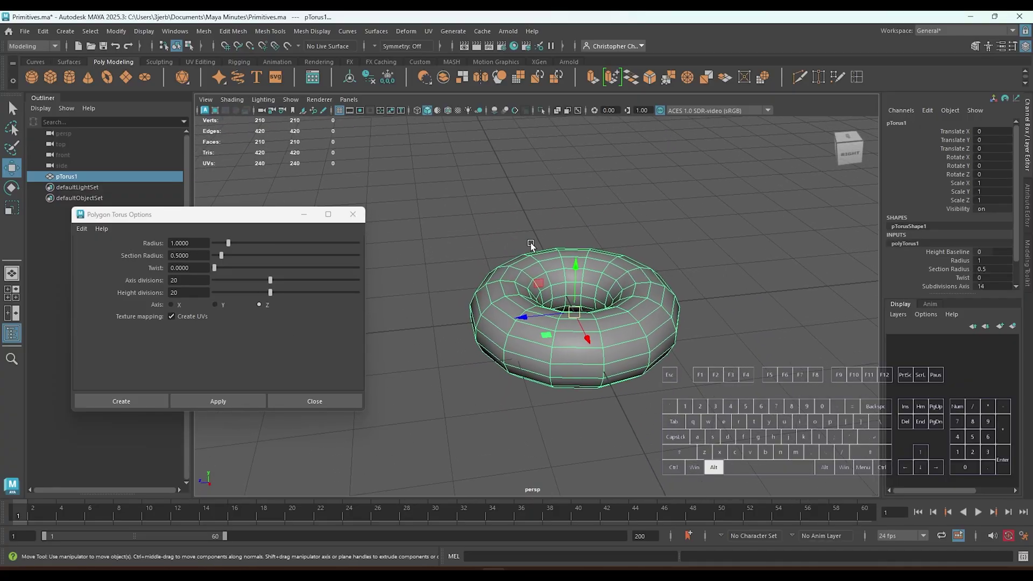
scroll(624, 325, up, 5)
scroll(626, 327, down, 5)
alt+middle_drag(699, 312, 707, 307)
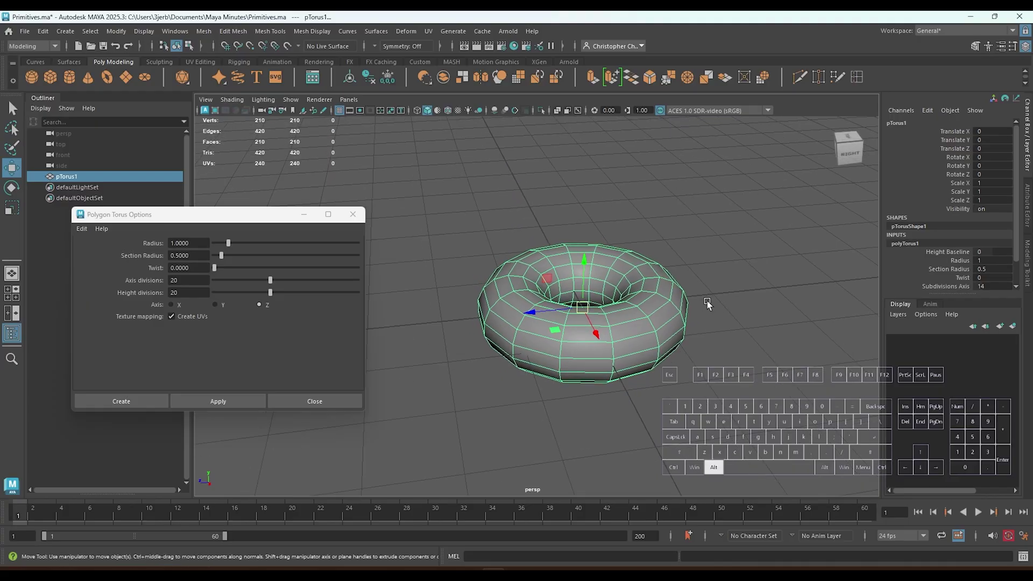
alt+right_drag(708, 311, 681, 326)
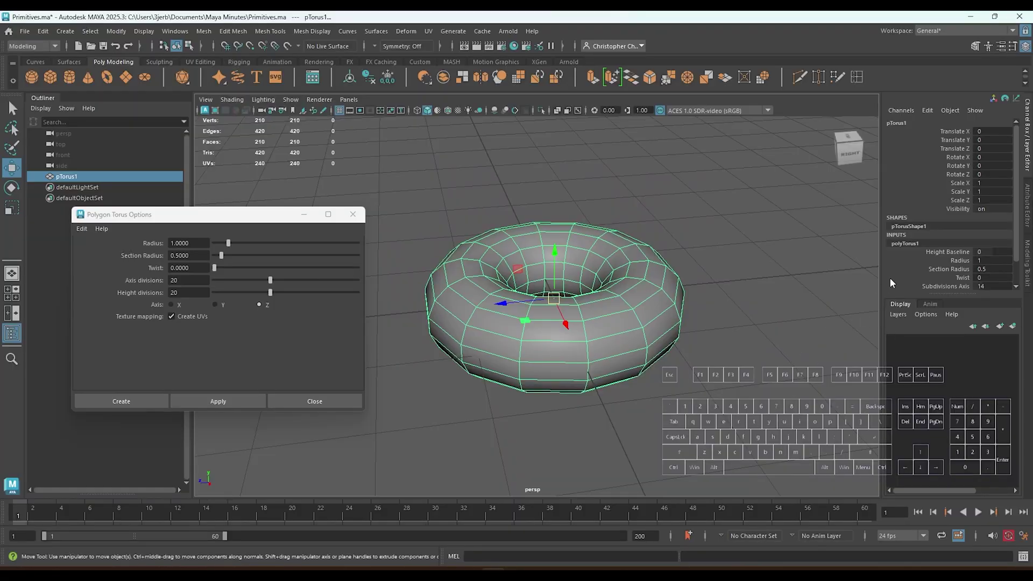
Set the torus's twist to 14.
click(985, 277)
key(Tab)
click(950, 250)
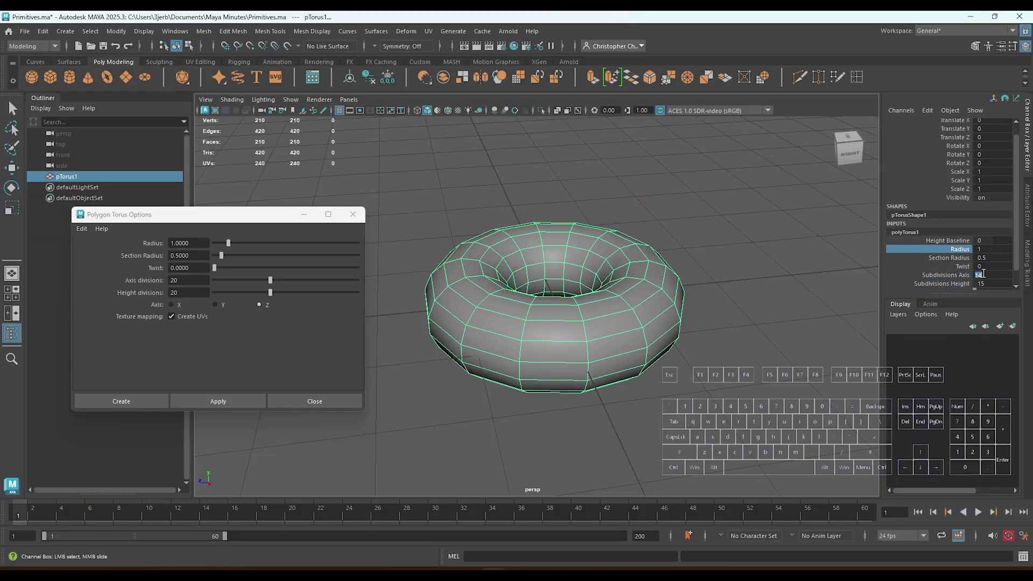
click(998, 266)
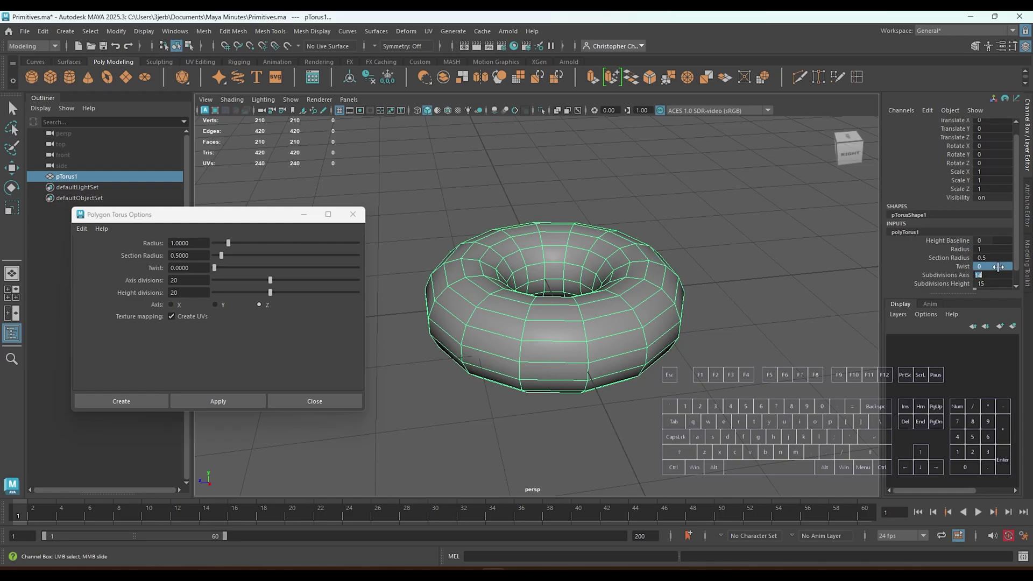
click(1002, 257)
click(993, 267)
key(Return)
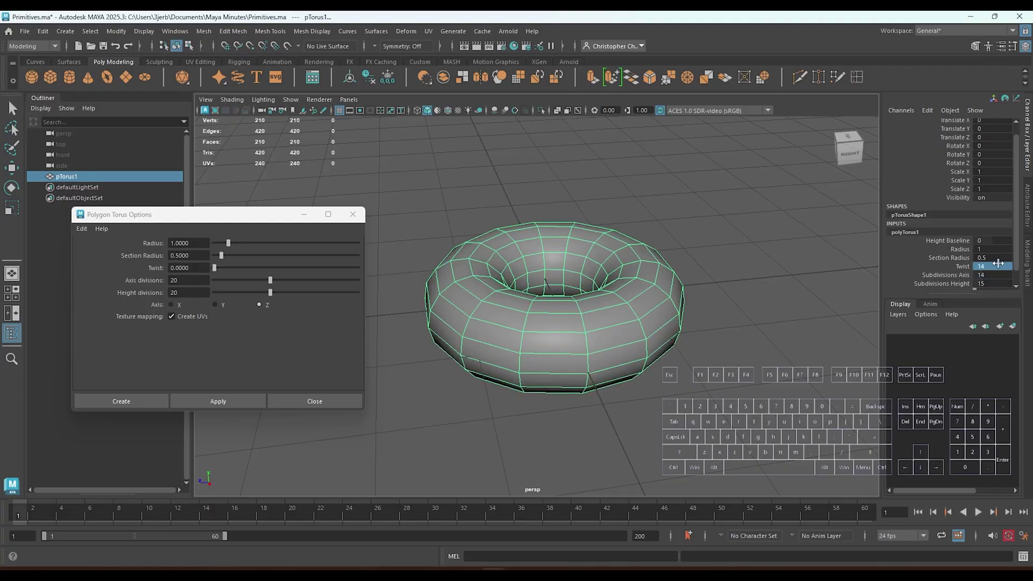
Set the torus's twist to 30.
double_click(995, 267)
text(30)
key(Return)
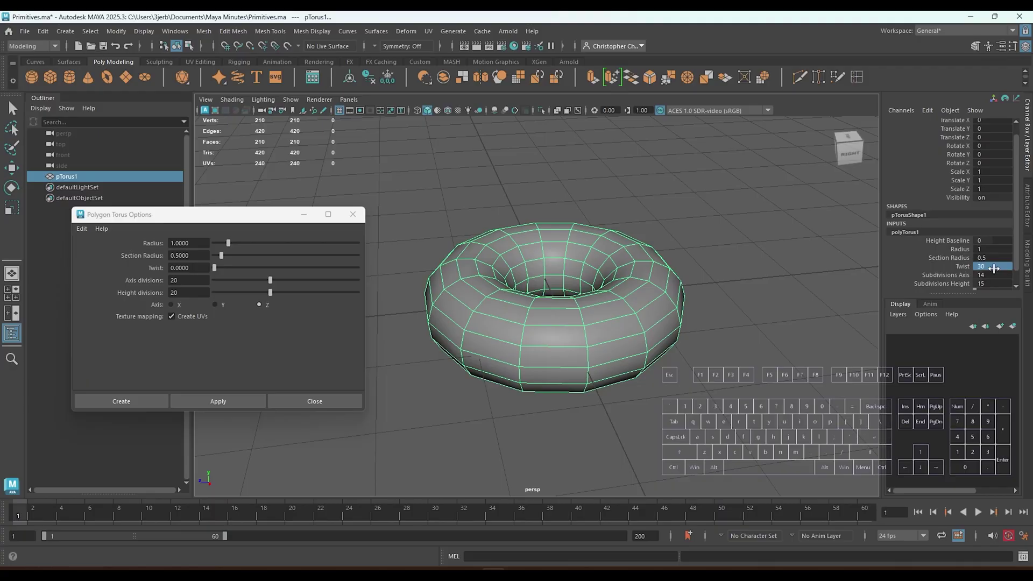
Inspect the twisted torus from several angles and set its twist to 0.
alt+drag(650, 341, 688, 355)
scroll(786, 352, up, 4)
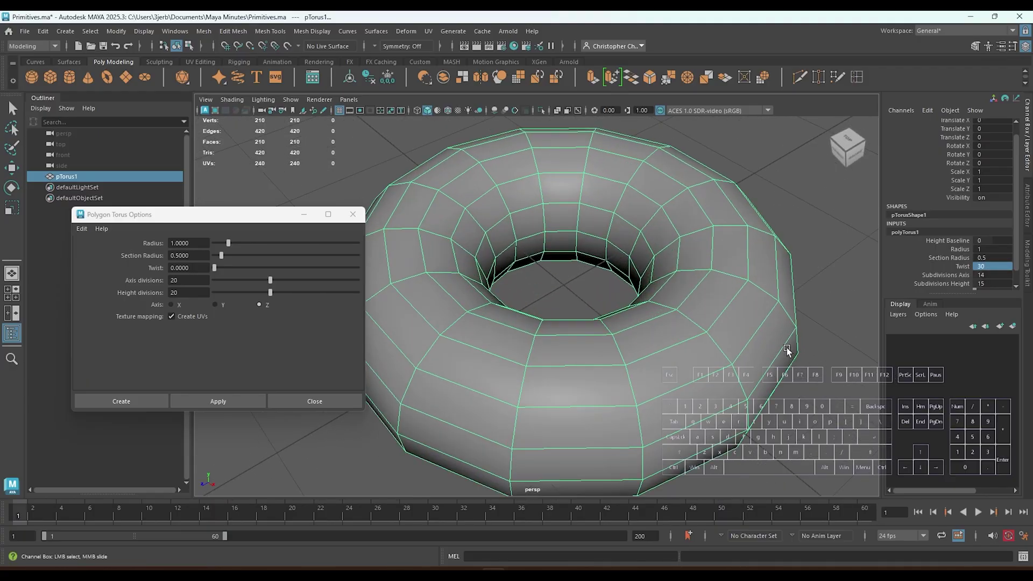
scroll(764, 371, down, 2)
alt+drag(751, 385, 742, 368)
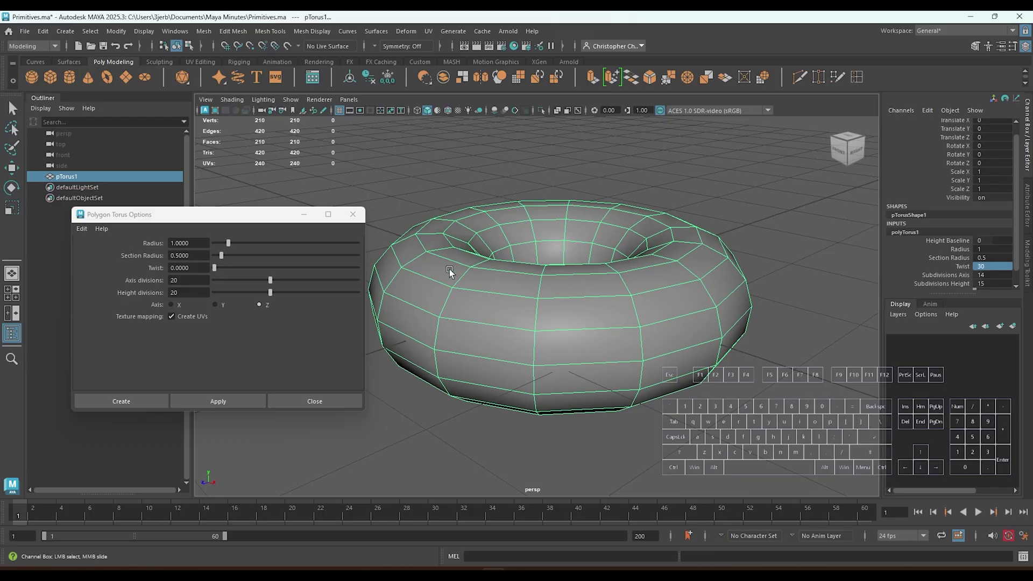
alt+drag(799, 334, 780, 387)
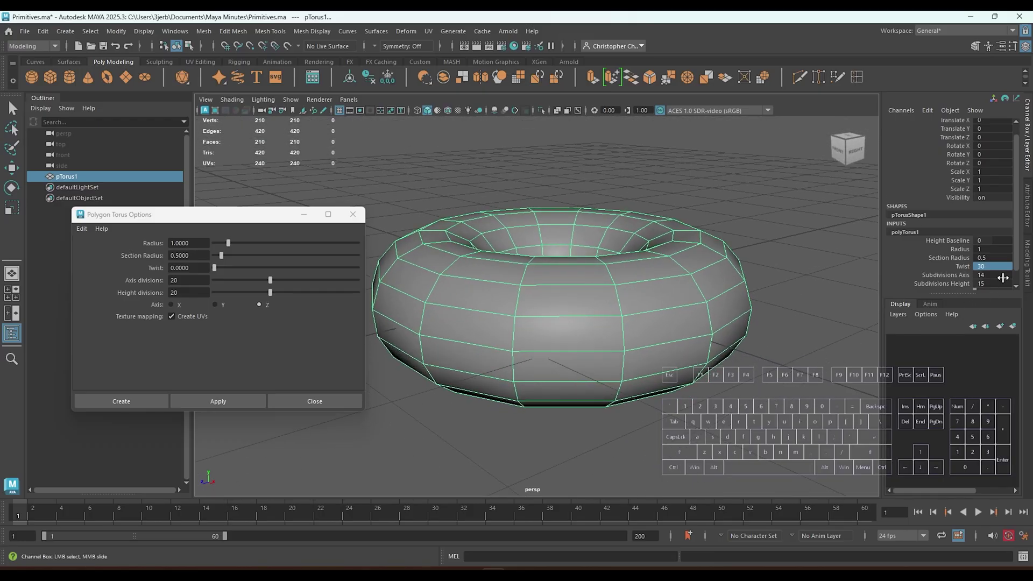
drag(982, 265, 1009, 264)
mouse_move(973, 267)
middle_down()
mouse_move(995, 266)
mouse_move(973, 266)
middle_up()
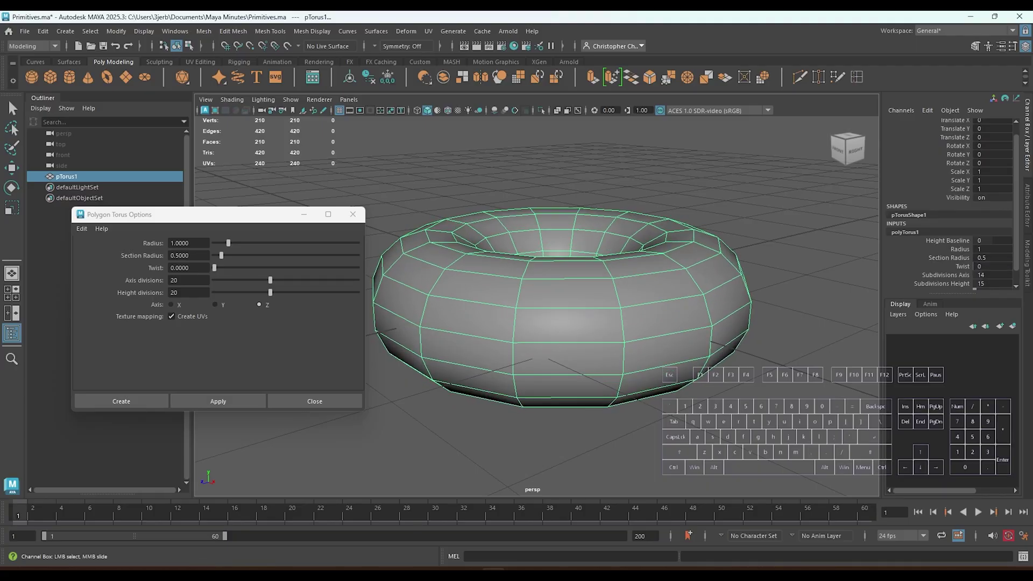
Select a horizontal edge loop around the torus's upper outer side and scale it outward into a ridge.
right_drag(762, 213, 770, 184)
double_click(628, 302)
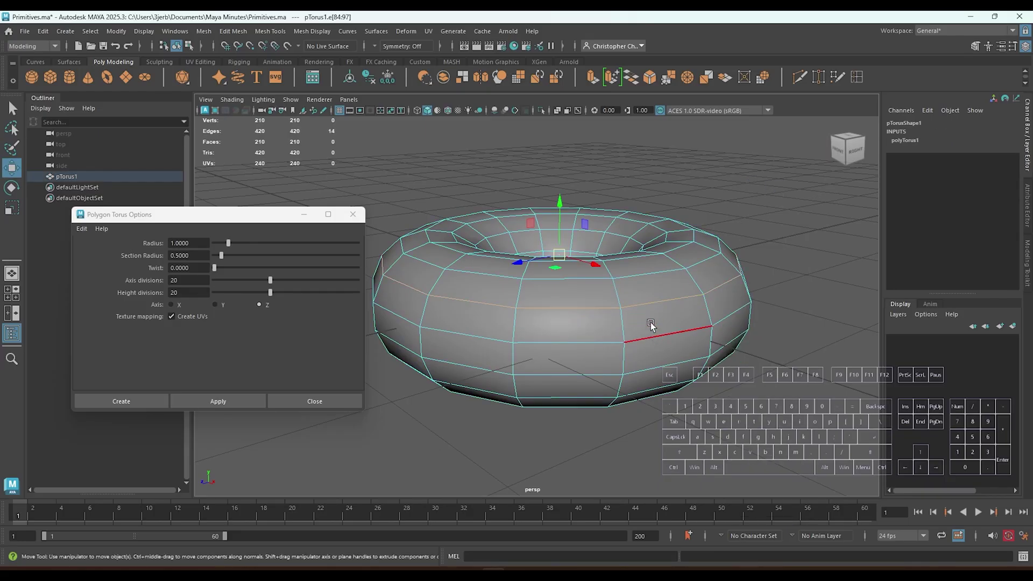
key(e)
key(r)
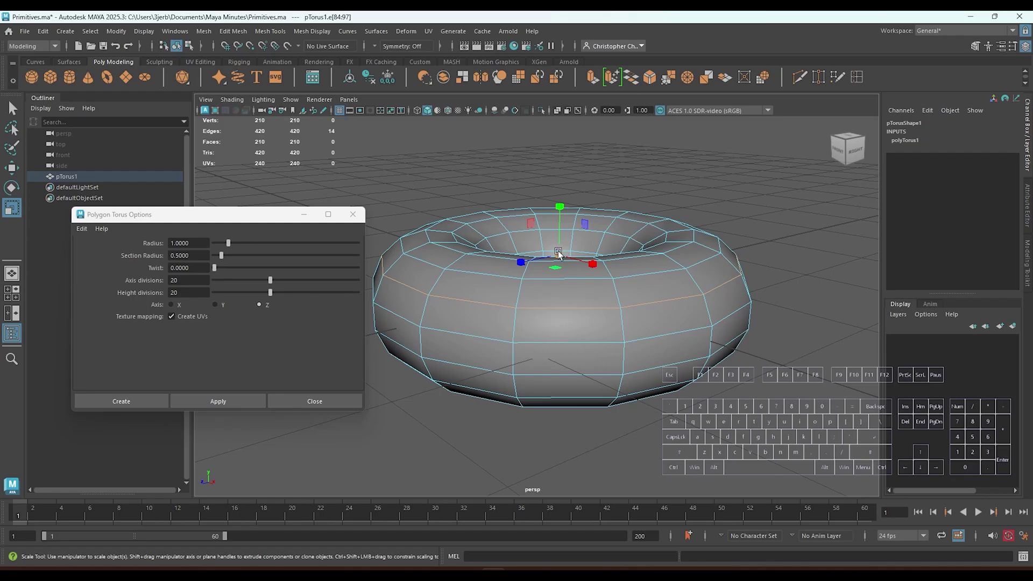
drag(563, 250, 595, 261)
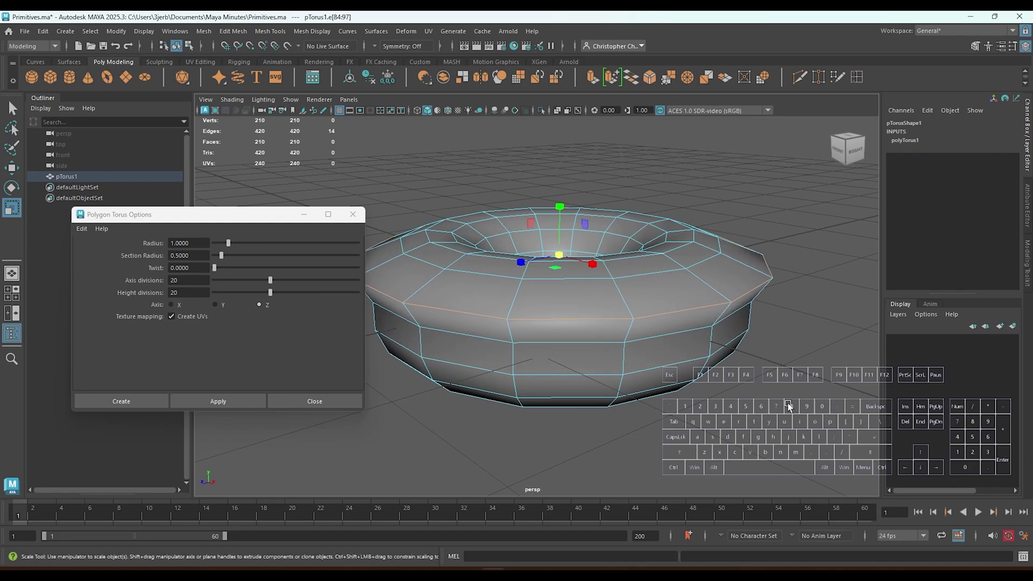
Return the ridged torus to object selection, set its twist to 6 and inspect it from the side and above.
click(778, 309)
right_drag(805, 182, 835, 166)
click(921, 245)
scroll(926, 270, down, 1)
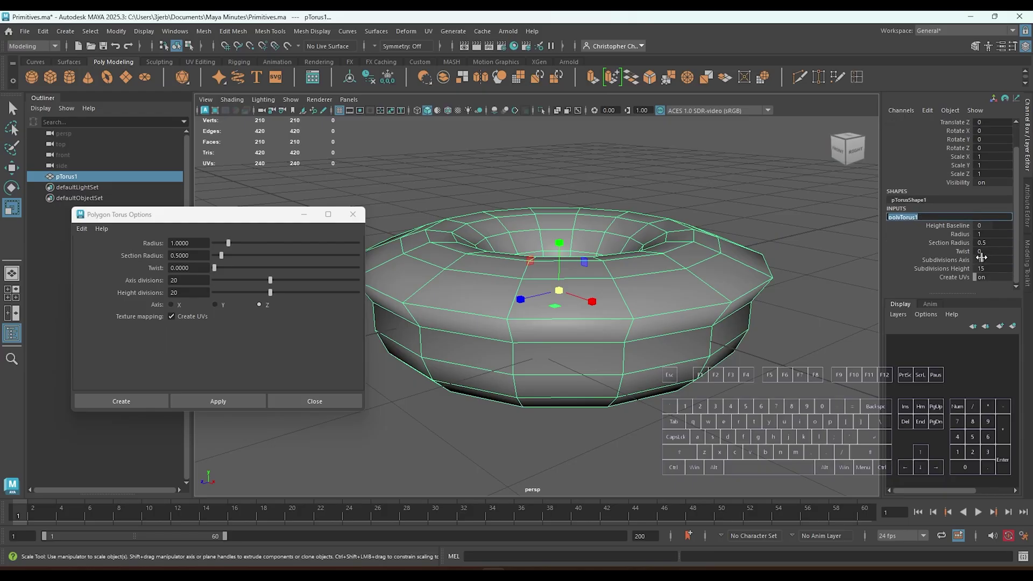
drag(979, 255, 1010, 251)
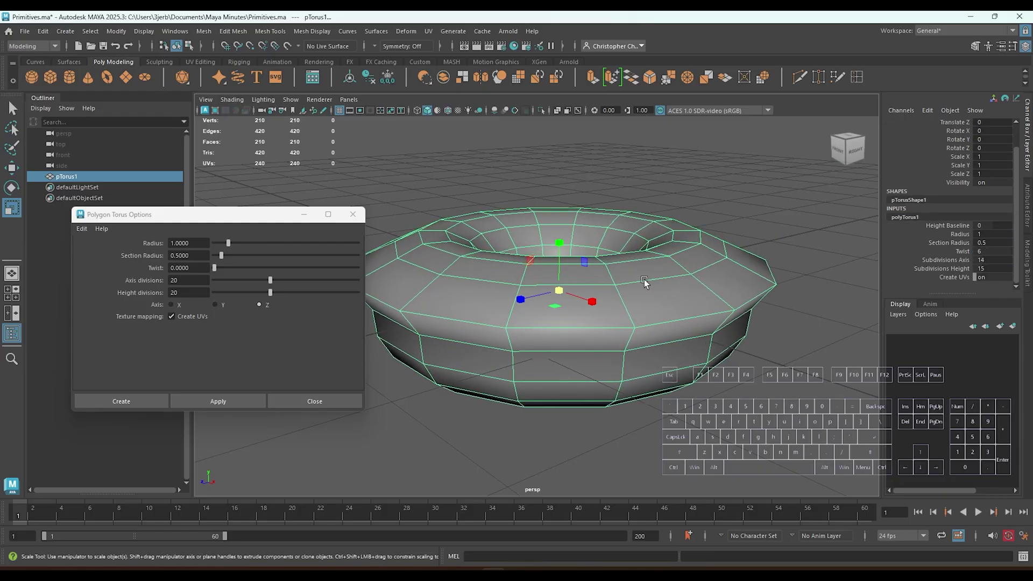
mouse_move(644, 284)
alt+mouse_down()
mouse_move(662, 267)
mouse_move(650, 276)
alt+mouse_up()
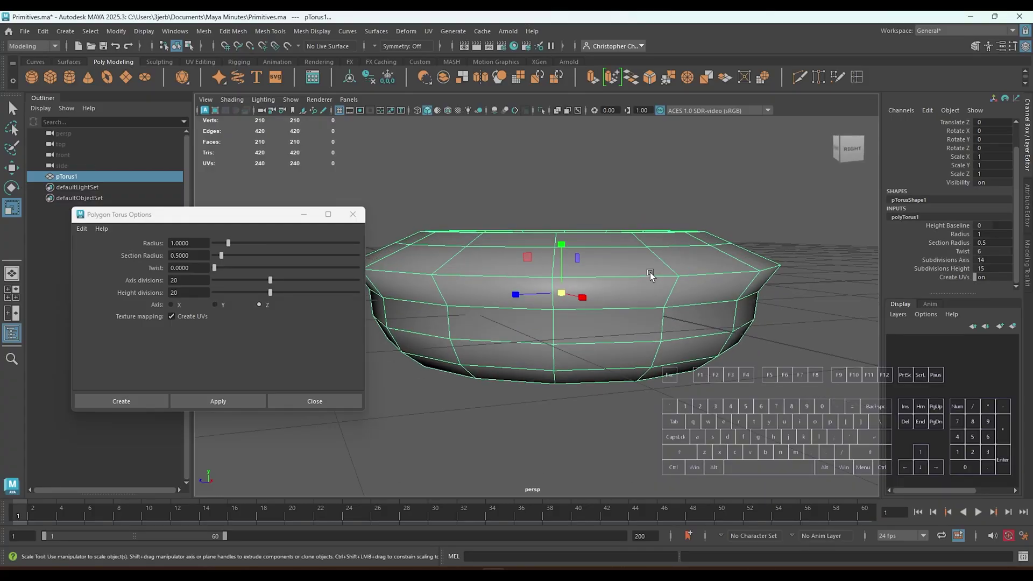
alt+drag(659, 314, 692, 352)
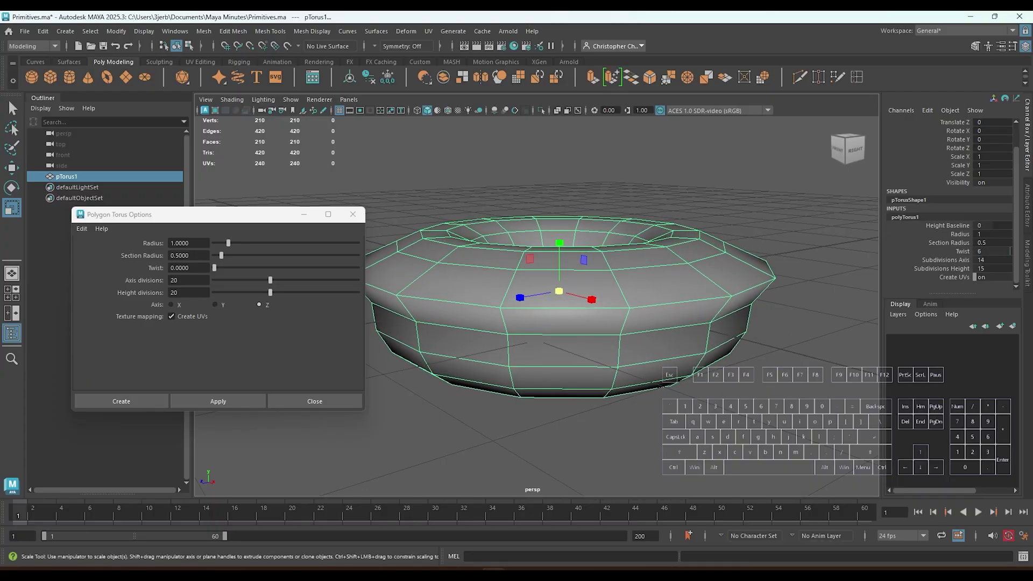
Try a twist of about 170 in the torus creation options and return it to 0.
drag(240, 268, 282, 269)
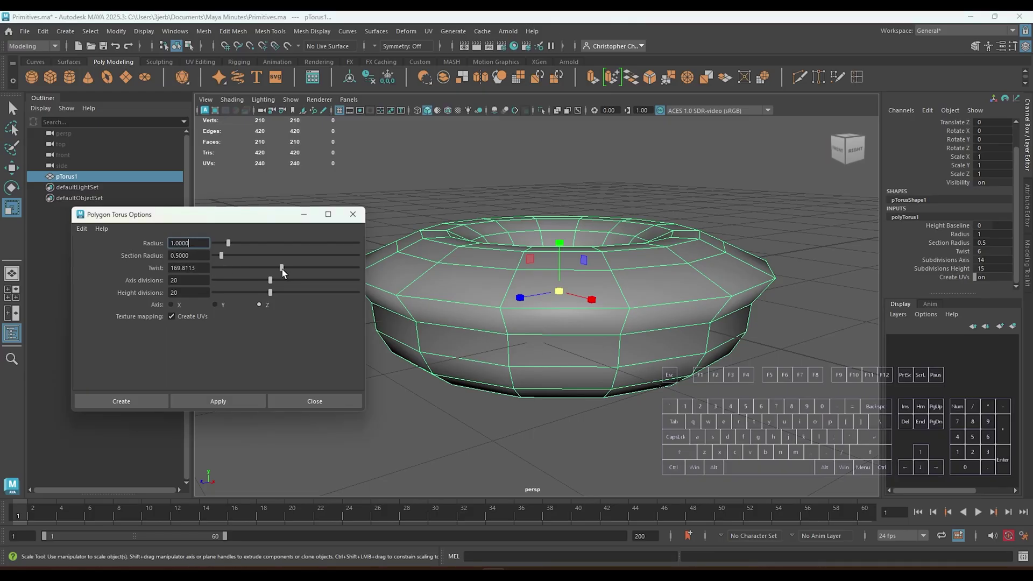
drag(214, 268, 180, 291)
Set the existing torus's twist to 0.
alt+drag(488, 378, 557, 376)
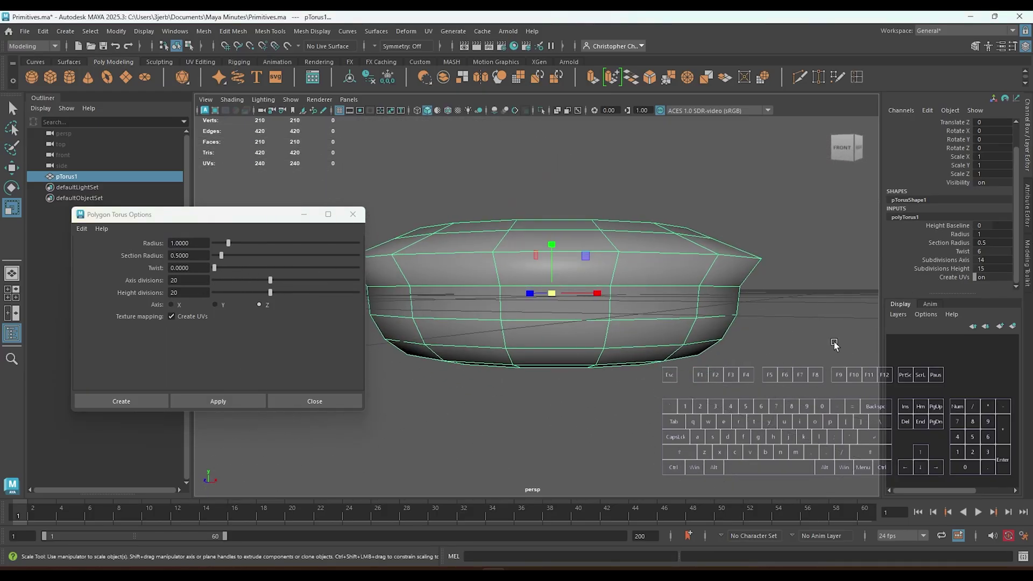
click(995, 251)
text(0)
key(Return)
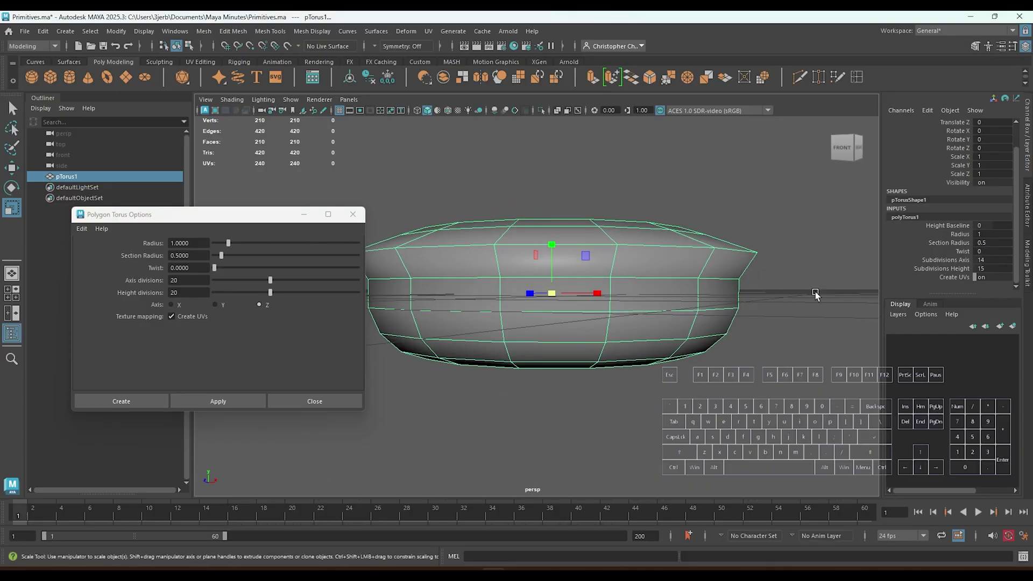
Set a keyframe on the torus's twist attribute at frame 1.
click(960, 248)
right_click(960, 247)
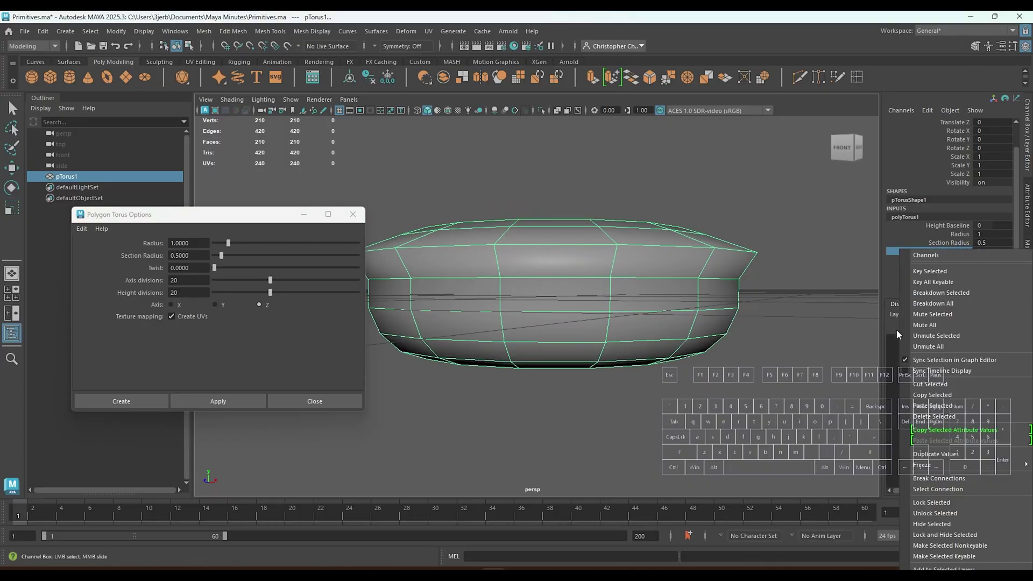
click(963, 270)
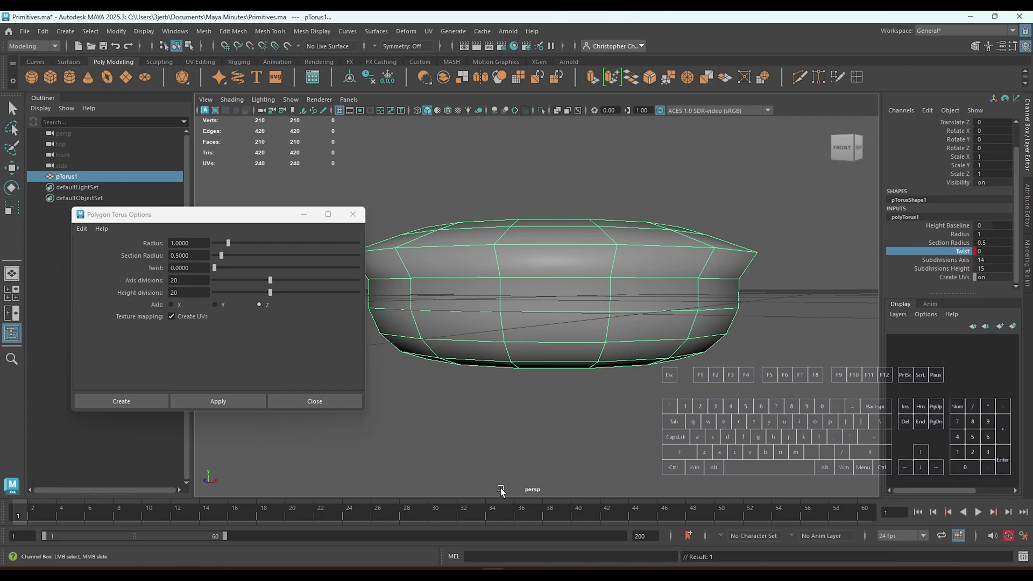
Set the torus's twist to 360 at frame 60 for the end of the twist animation.
drag(226, 517, 880, 516)
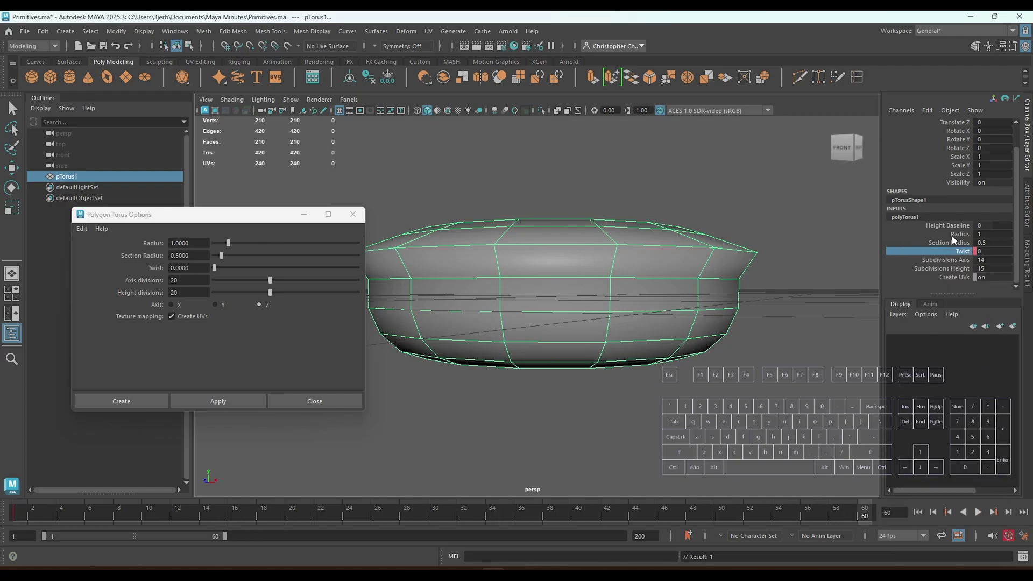
click(992, 251)
text(3)
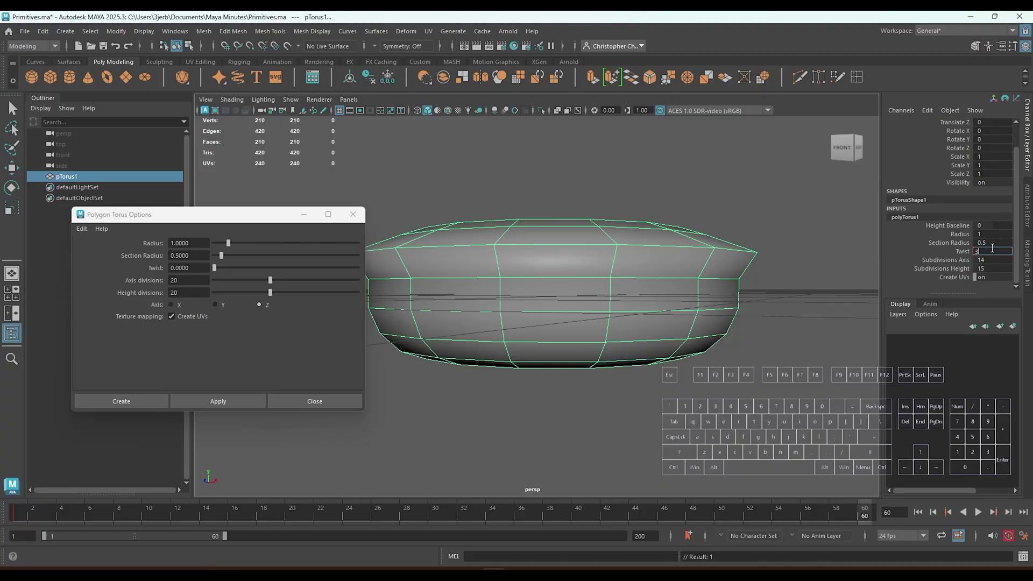
text(60)
key(Return)
Scrub and play back frames 1 to 60 to examine how the twist animation moves the ridge around the torus's section.
alt+drag(779, 177, 721, 302)
drag(864, 515, 69, 455)
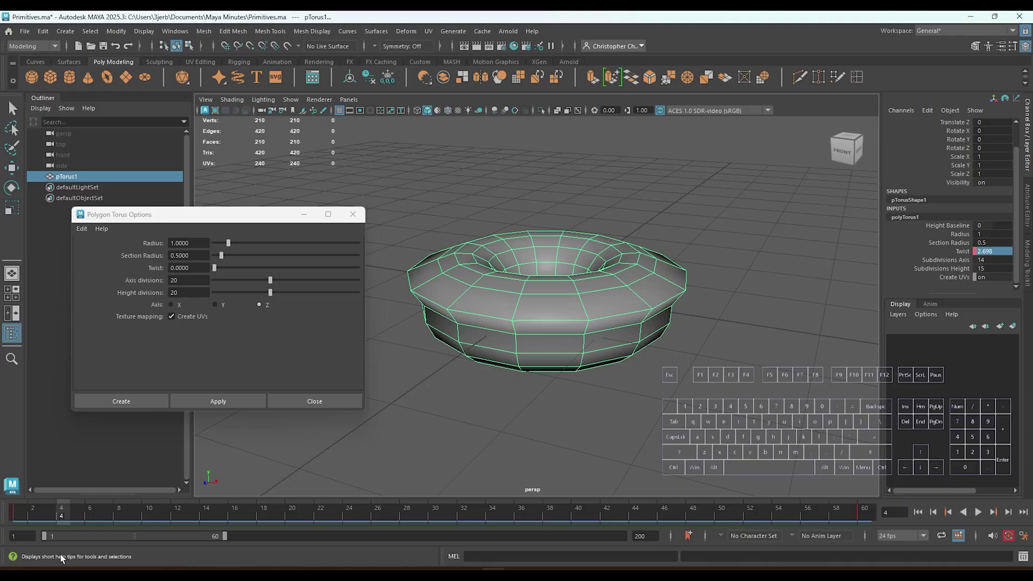
drag(65, 517, 27, 501)
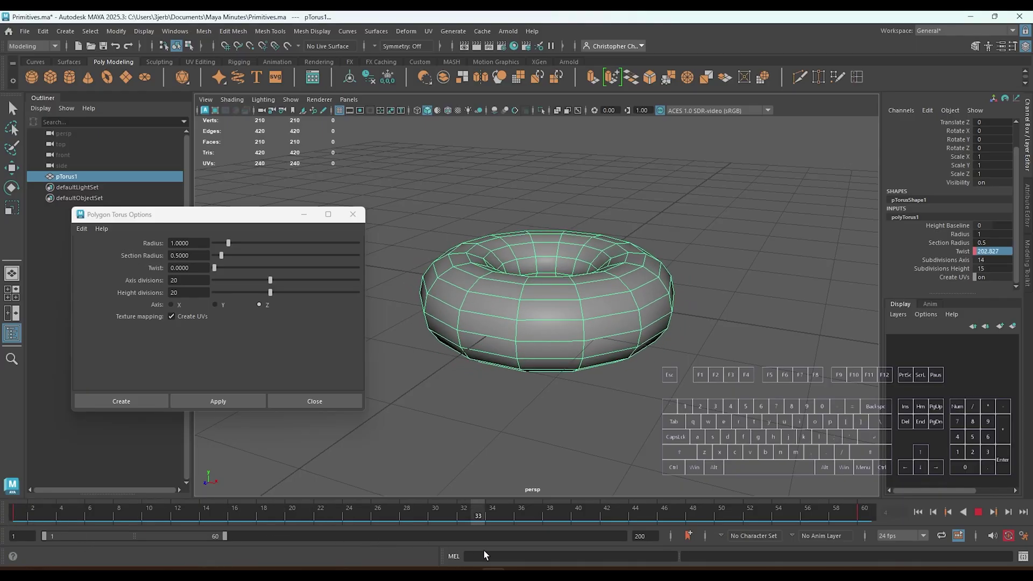
drag(523, 545, 269, 492)
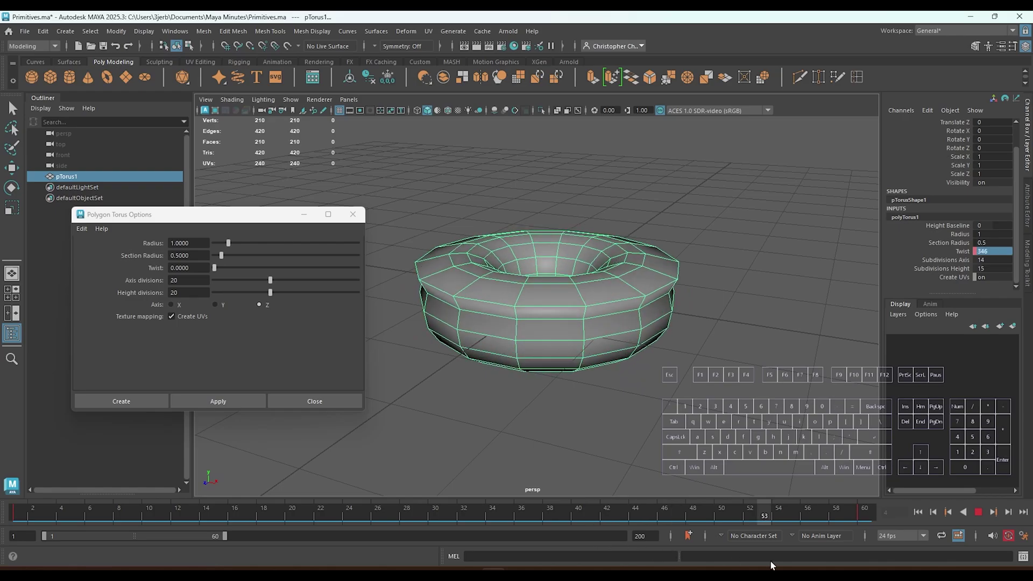
drag(554, 544, 28, 486)
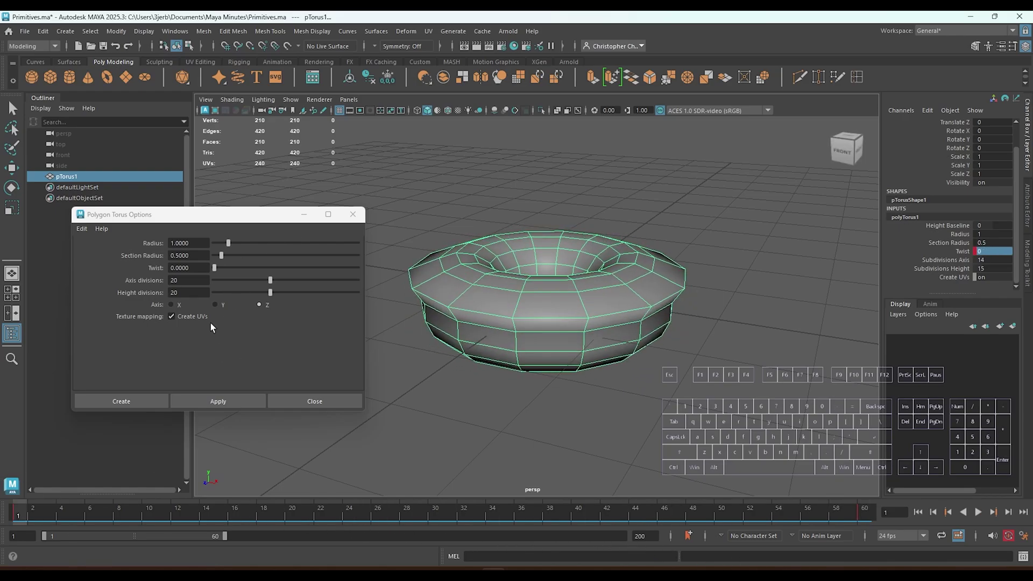
double_click(994, 278)
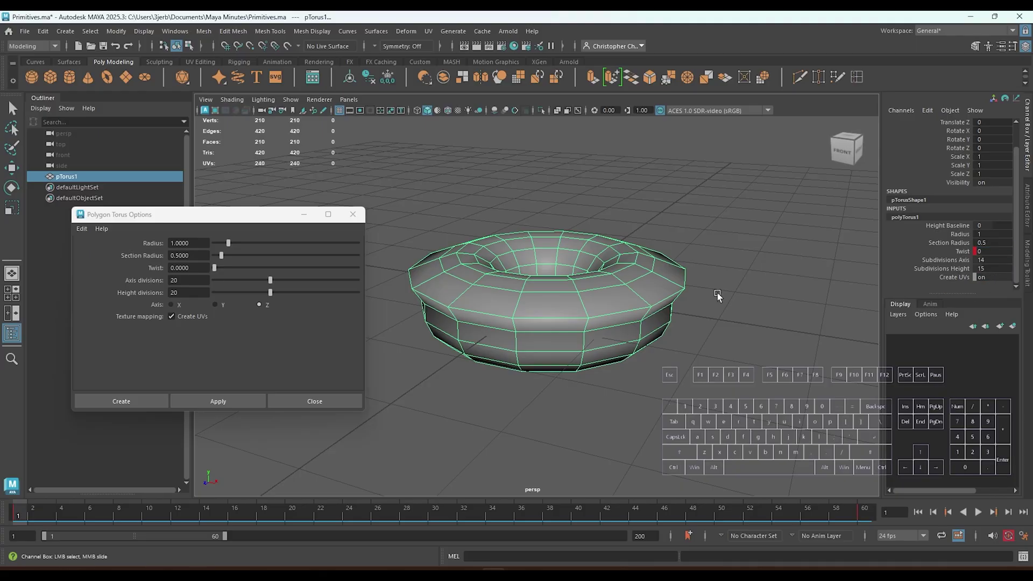
key(alt+v)
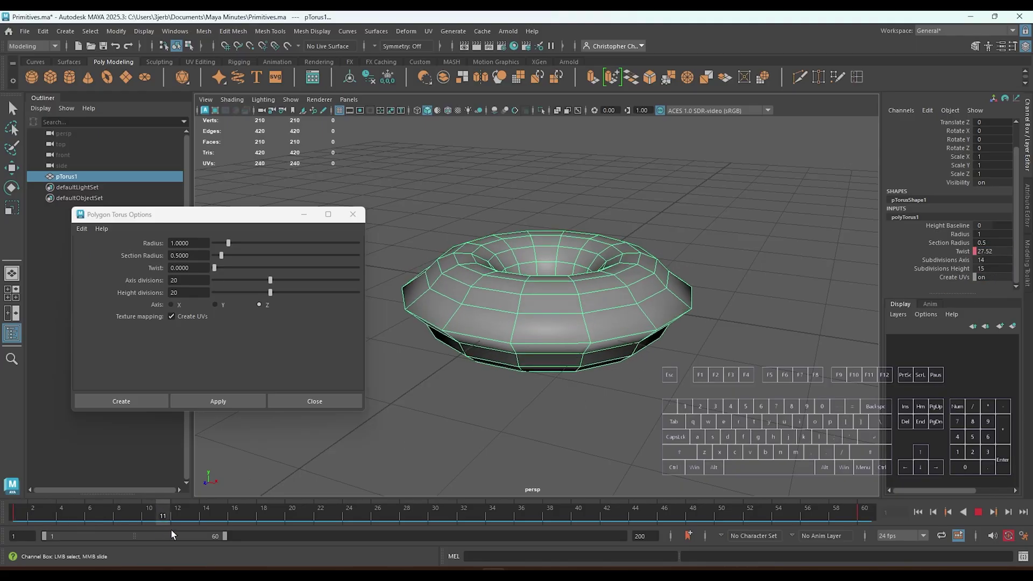
drag(739, 548, 3, 499)
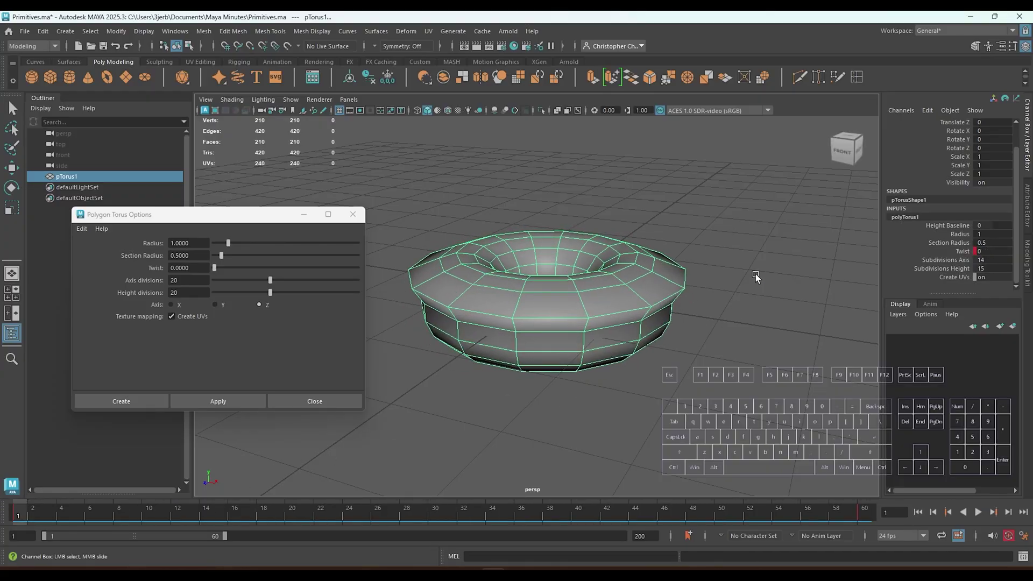